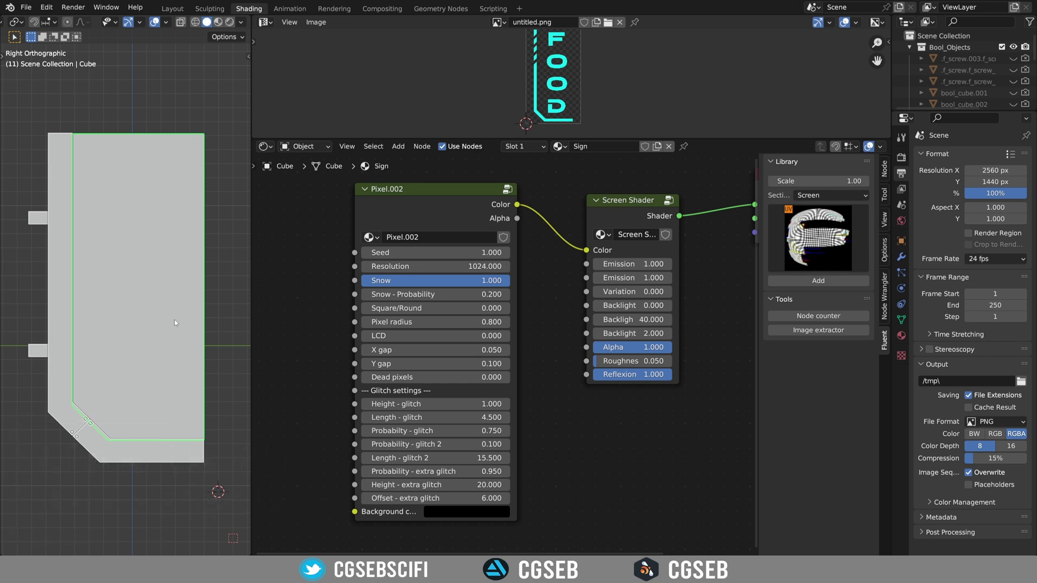
- Examine the sign panel and its bordering frame pieces in perspective and from the right orthographic view
middle_drag(180, 341, 81, 265)
click(121, 371)
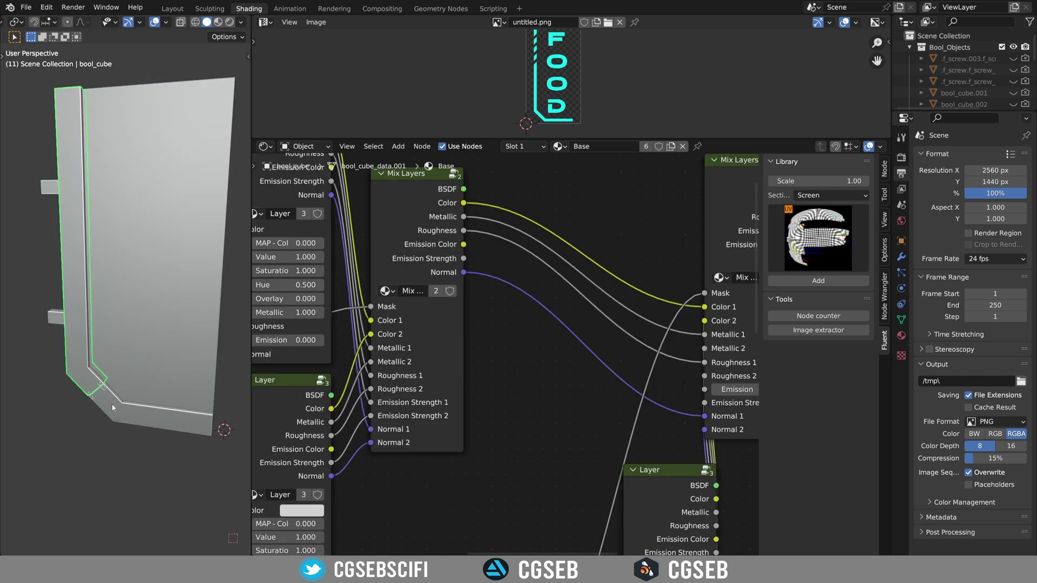
middle_drag(112, 404, 91, 106)
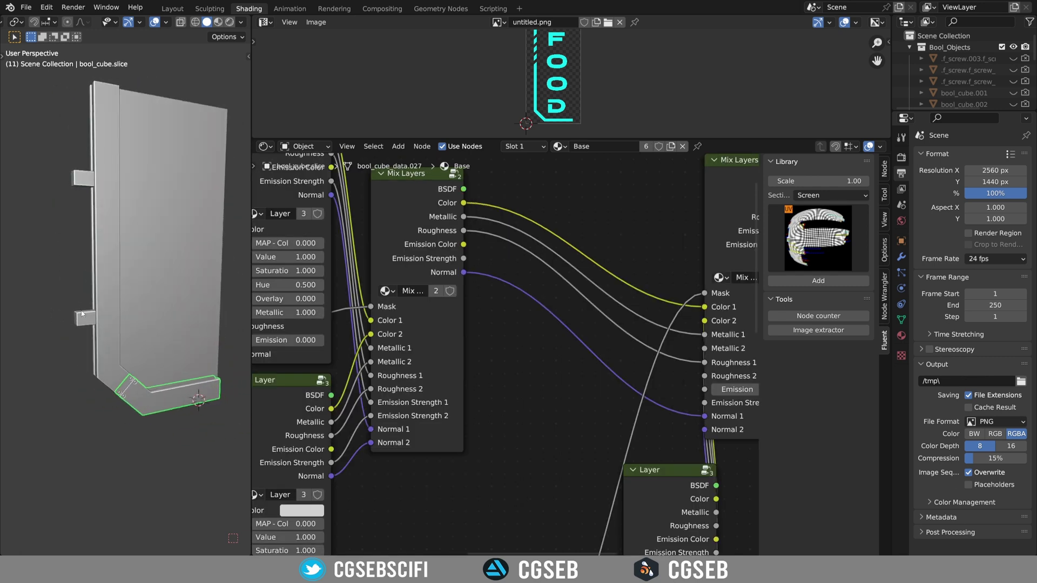
middle_drag(106, 289, 148, 245)
click(148, 245)
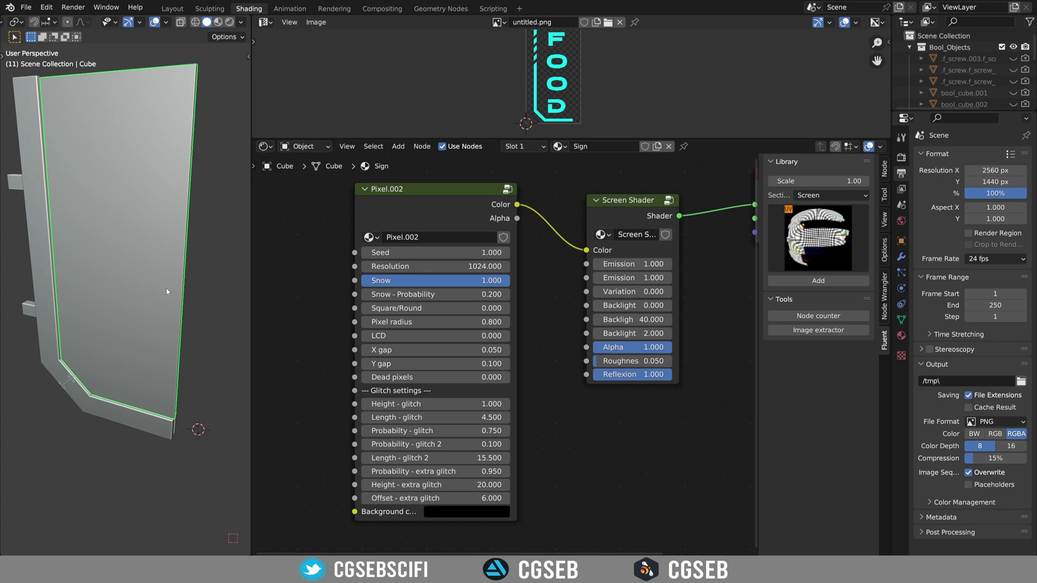
middle_drag(166, 291, 190, 241)
key(KP_3)
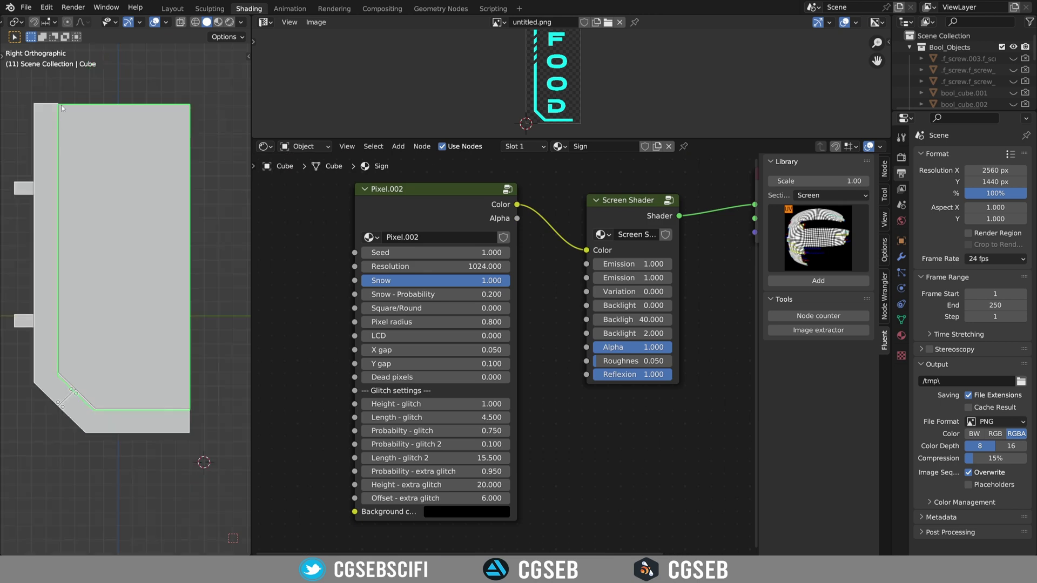
shift+middle_drag(117, 189, 96, 225)
scroll(125, 186, up, 2)
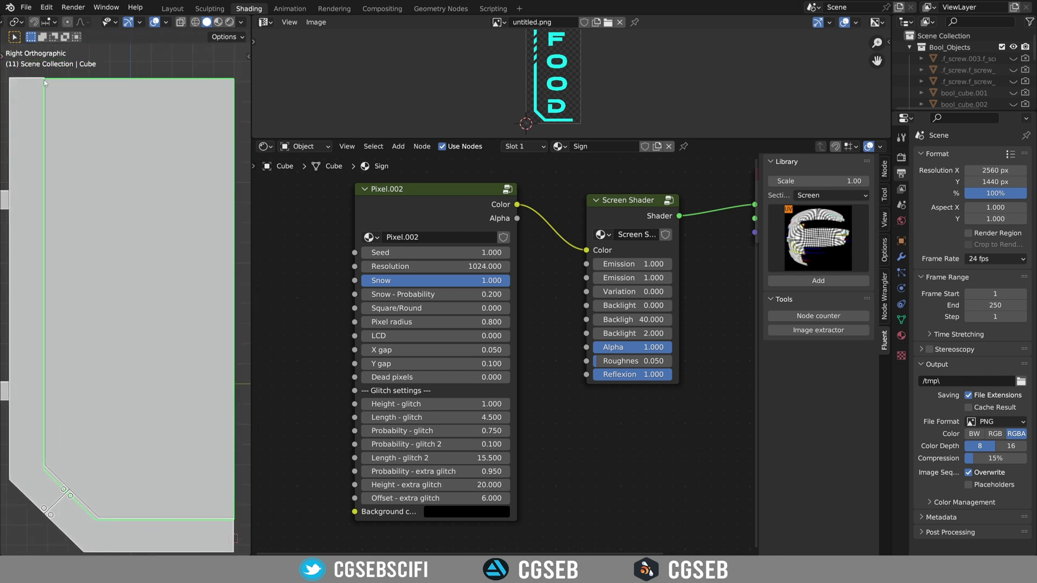
shift+middle_drag(109, 383, 105, 263)
shift+middle_drag(164, 189, 172, 301)
scroll(121, 283, down, 1)
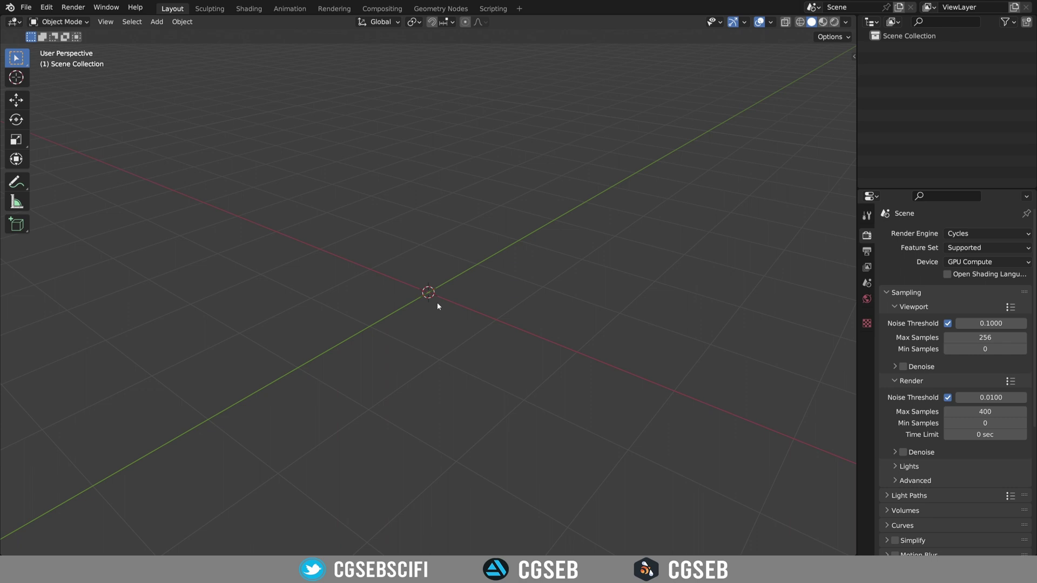
- Paste the copied sign panel into the empty scene
key(ctrl+v)
mouse_move(438, 303)
middle_down()
mouse_move(484, 322)
mouse_move(424, 301)
mouse_move(424, 290)
middle_up()
click(405, 243)
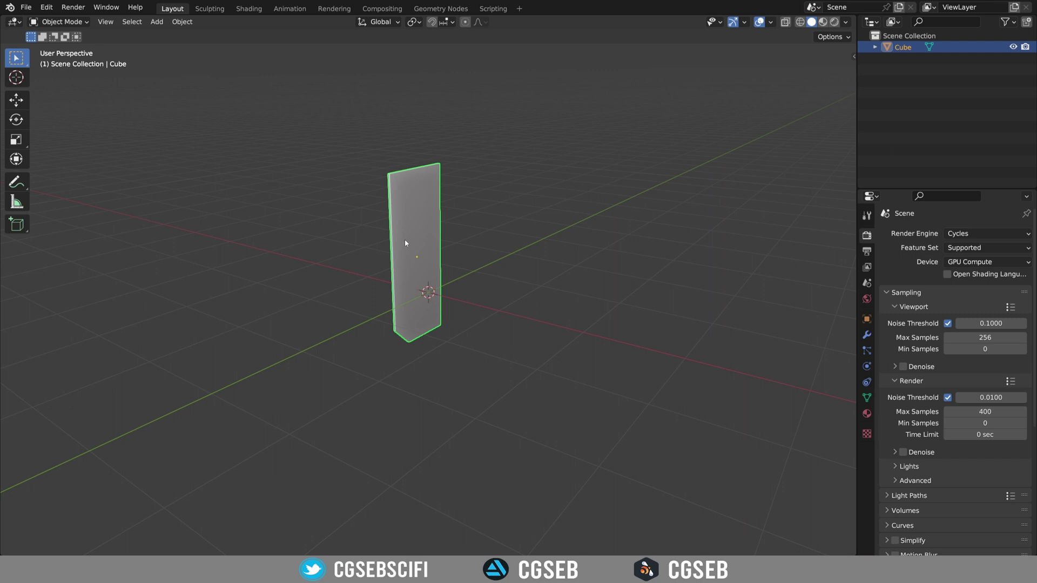
- Add a camera at the 3D cursor beside the sign panel
scroll(462, 339, down, 1)
middle_drag(442, 284, 460, 296)
key(shift+a)
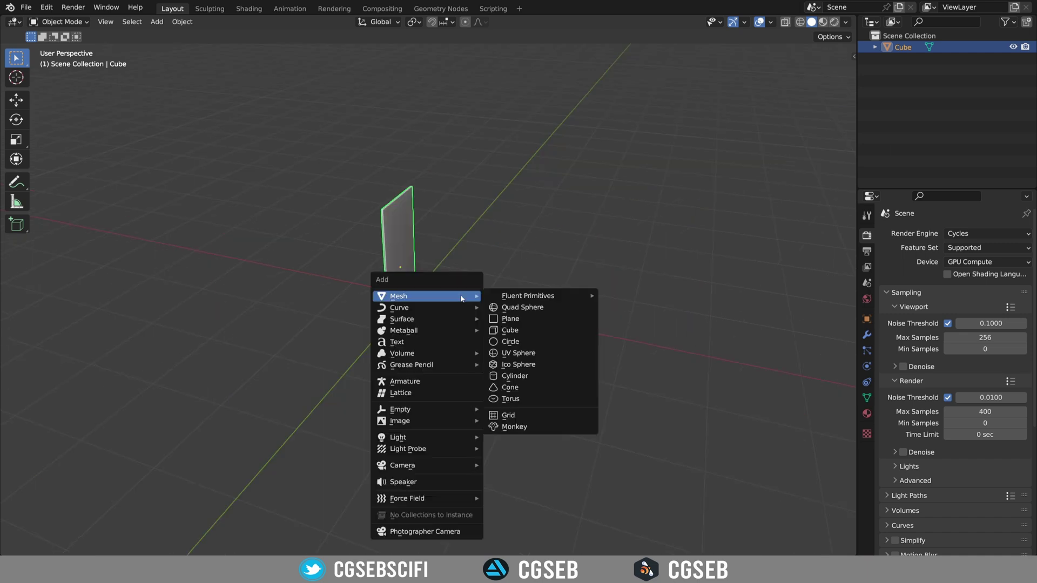
mouse_move(440, 467)
click(511, 465)
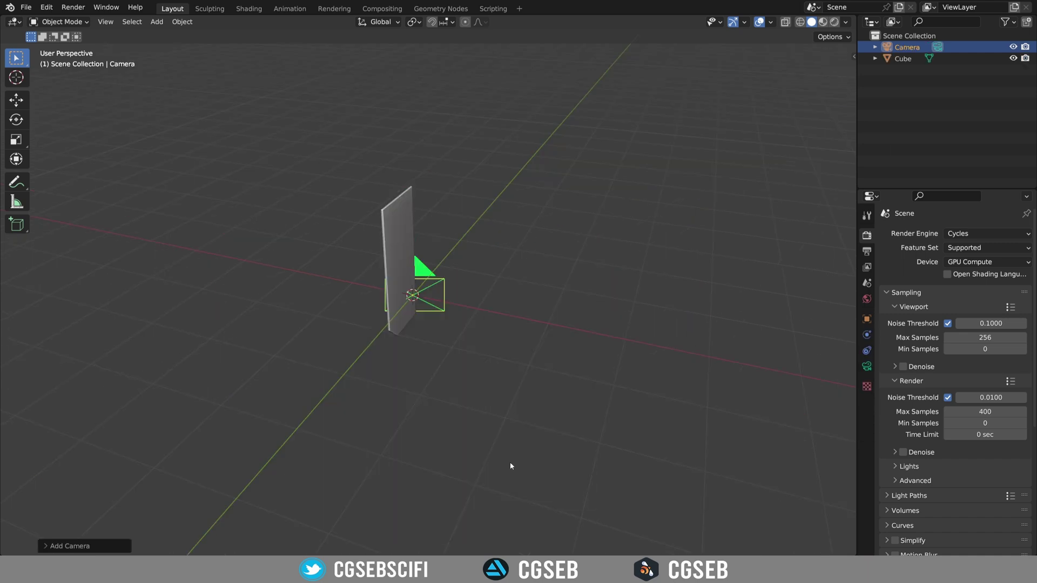
- Set the camera's rotation to X 0°, Y 90° and Z 0°
key(n)
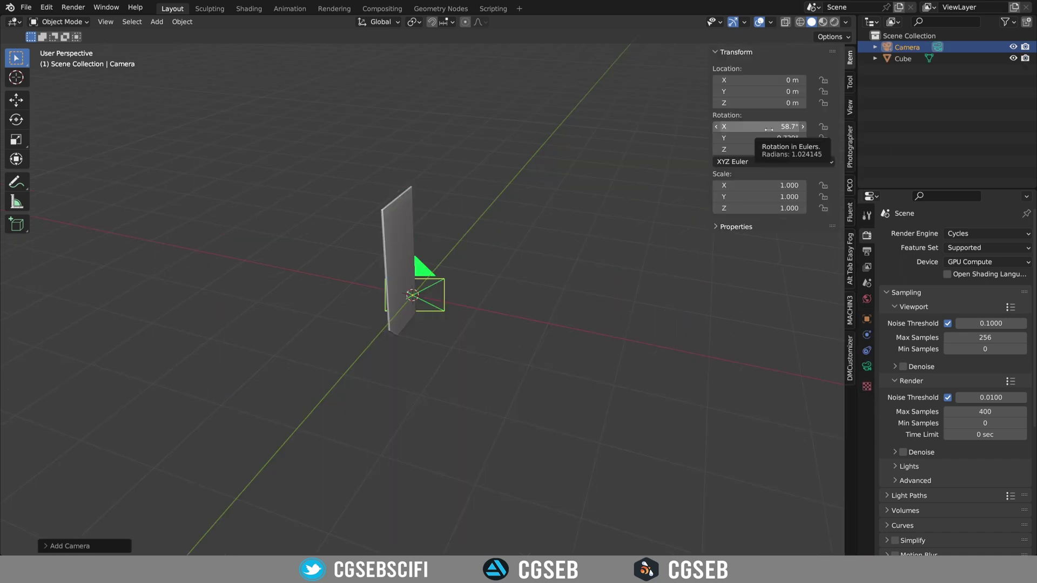
click(768, 129)
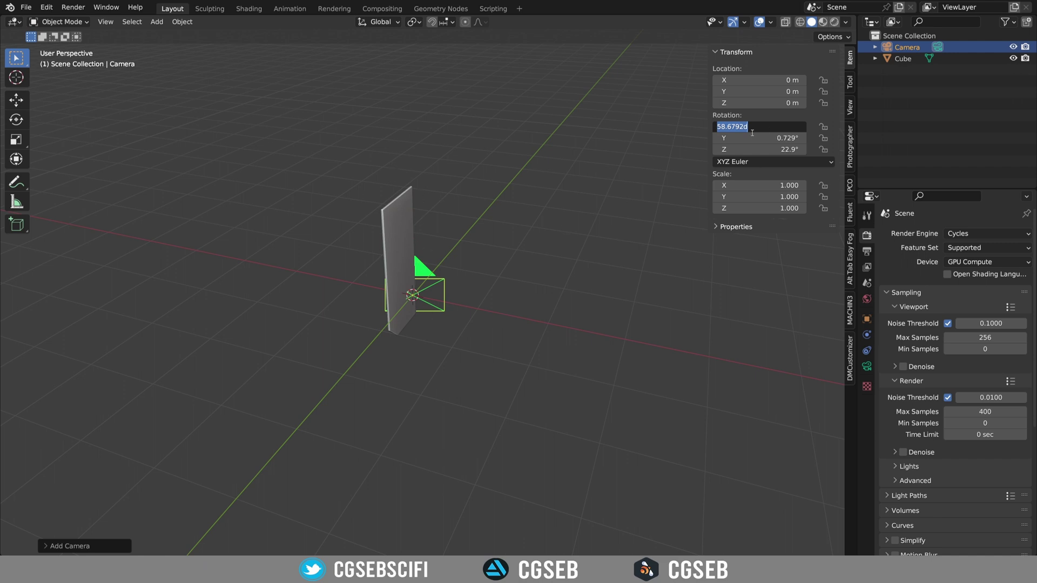
text(0)
key(Tab)
text(0)
key(Return)
click(772, 148)
text(0)
key(Return)
click(767, 137)
text(90)
key(Return)
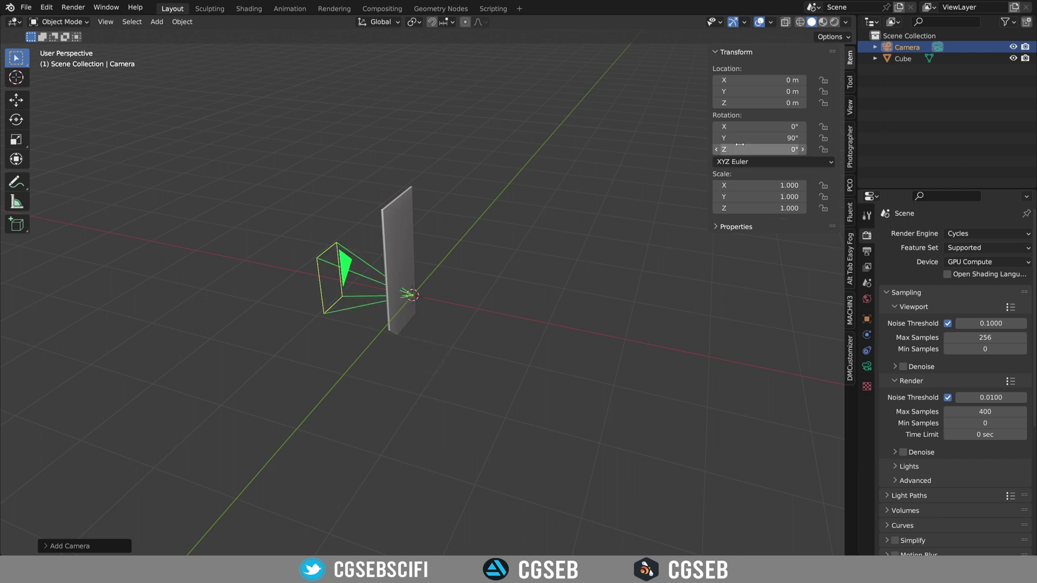
- Rotate the camera 90° about its local Z axis and set its Y rotation to 0°
key(r)
key(z)
key(z)
text(90)
key(Return)
click(753, 139)
text(0)
key(Return)
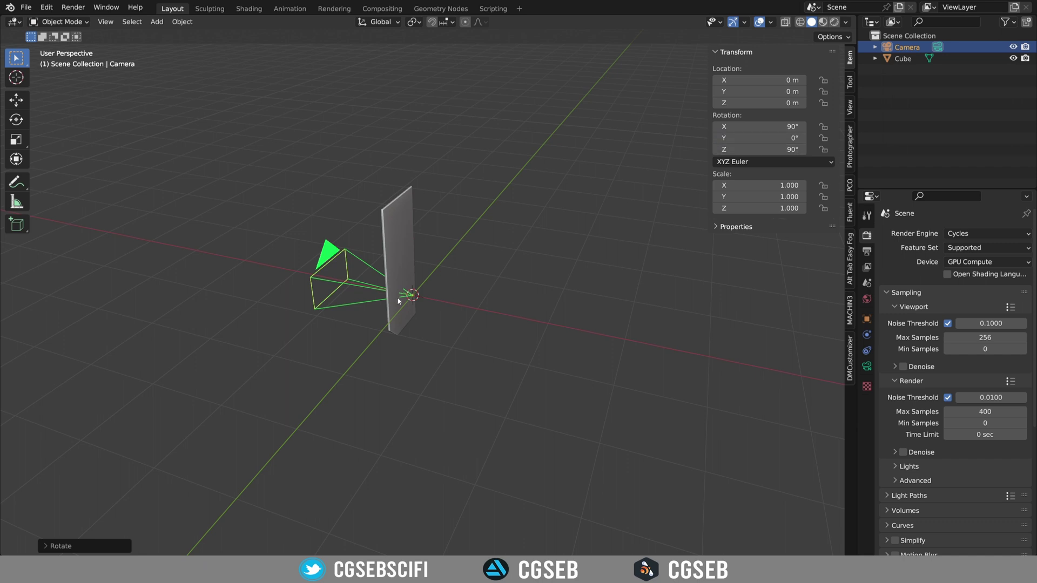
- Move the camera about 3.16 m along the positive global X axis, away from the panel
key(g)
key(x)
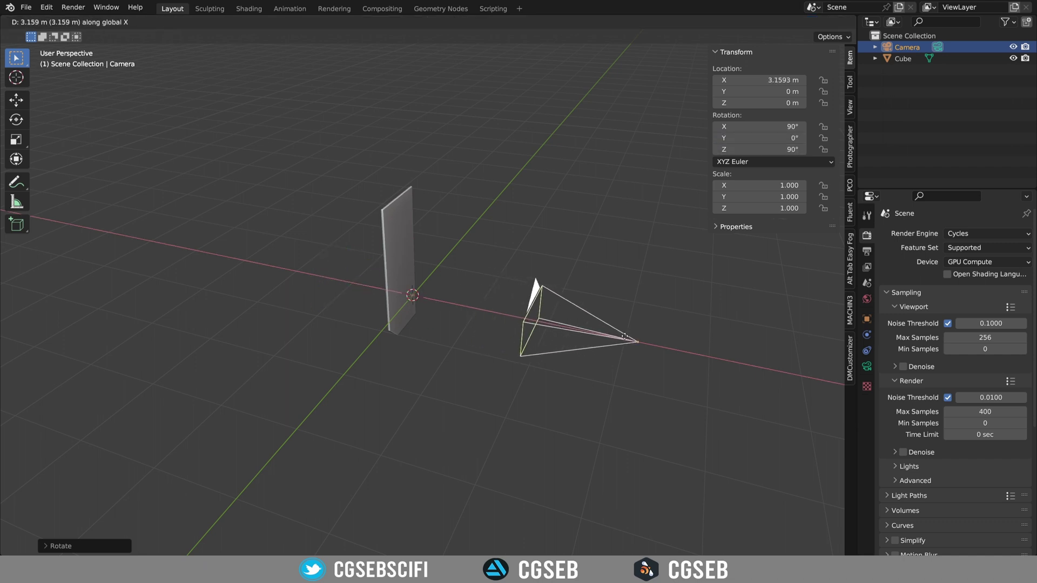
click(546, 341)
middle_drag(544, 336, 391, 312)
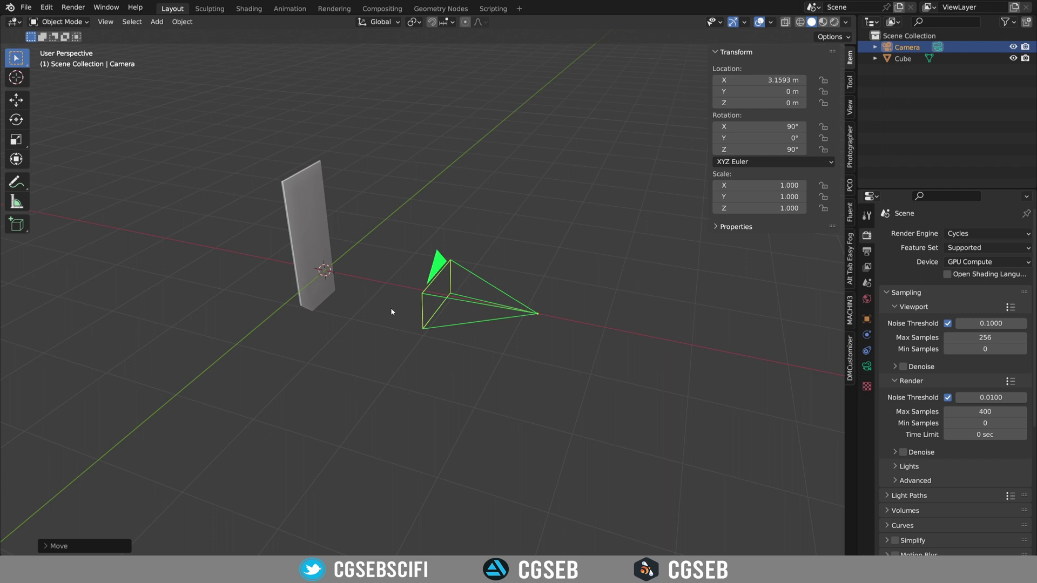
- Set the camera's lens type to Orthographic and look through the camera
click(866, 367)
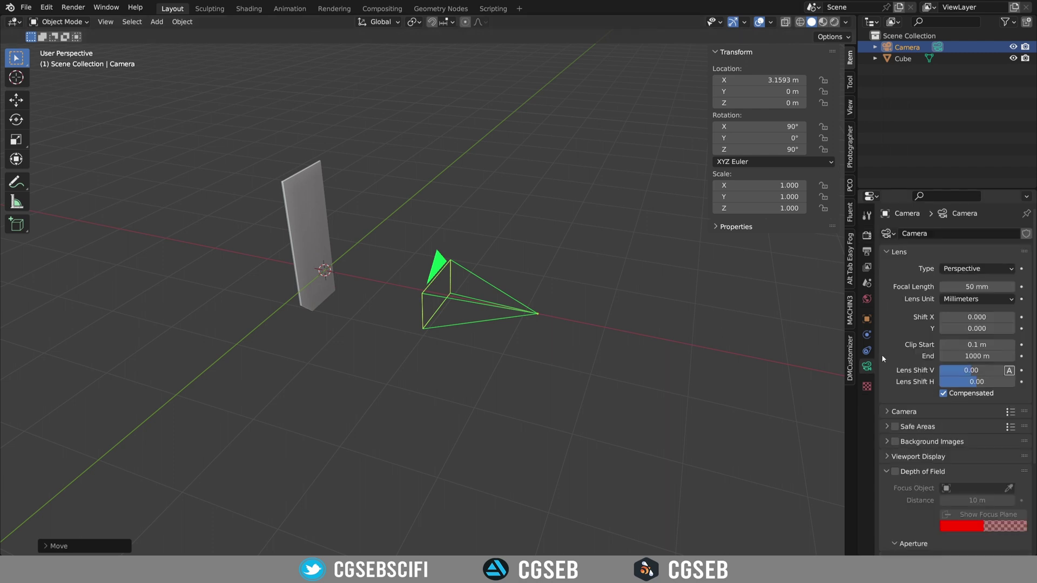
click(978, 270)
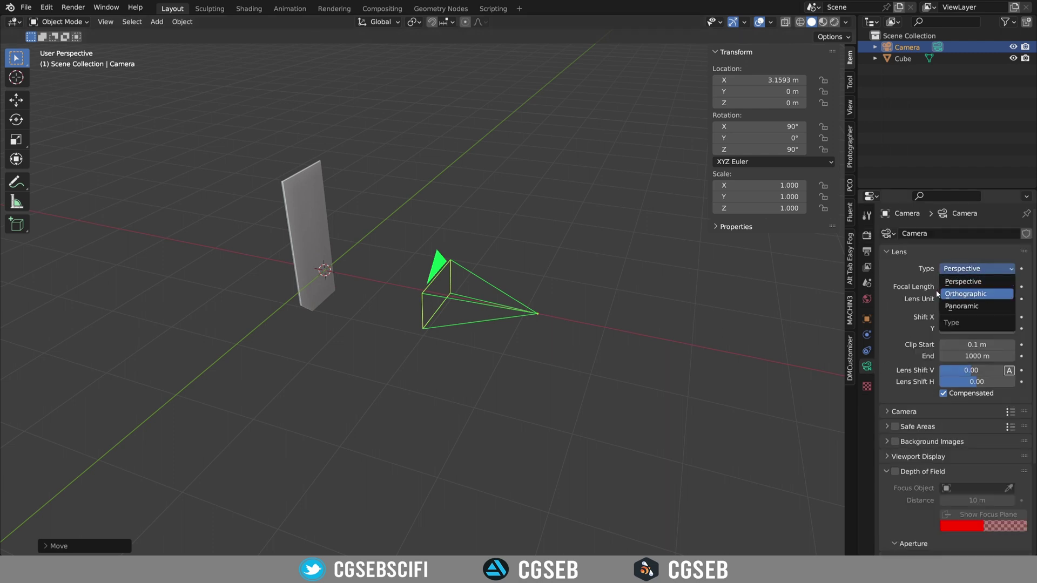
click(966, 294)
key(KP_0)
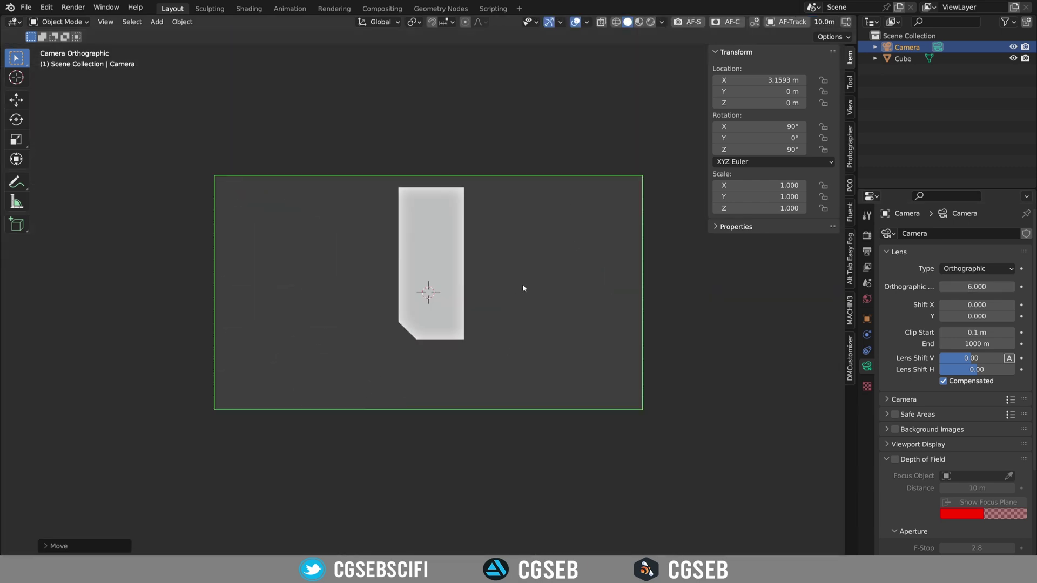
- Change the render resolution to a portrait format and reduce the camera's orthographic scale so the panel fills more of the frame
click(867, 252)
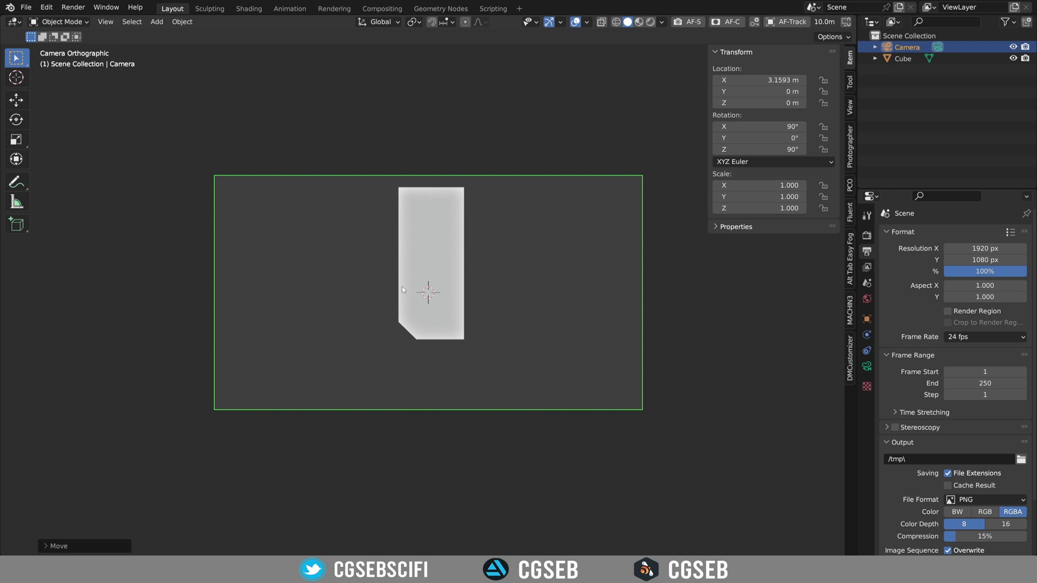
click(1018, 246)
click(867, 366)
drag(976, 286, 555, 296)
- Centre the panel in the camera frame and set the camera's orthographic scale to 2.320
click(501, 262)
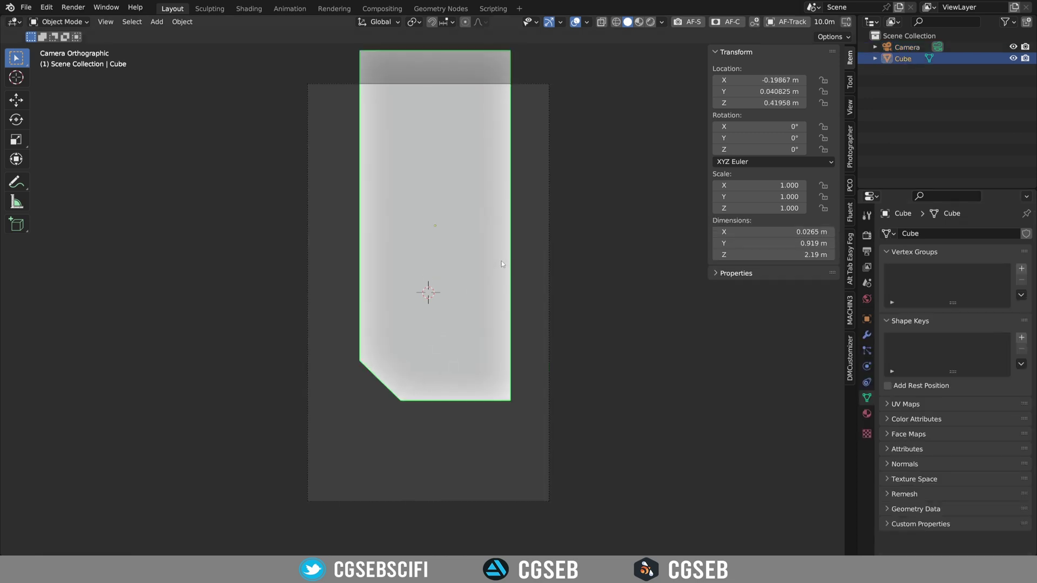
key(g)
click(486, 318)
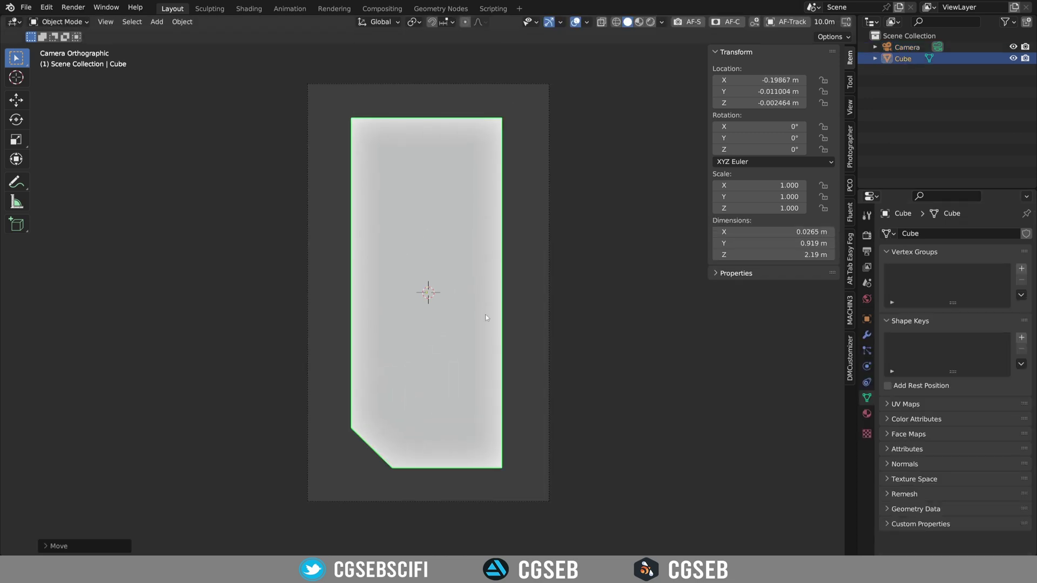
click(546, 296)
drag(976, 286, 929, 288)
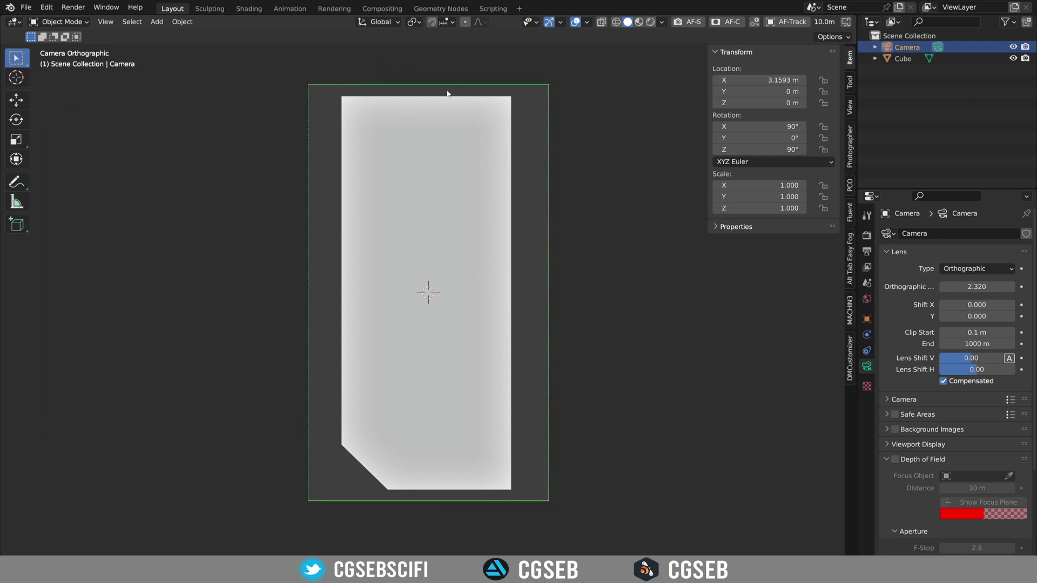
- Enable the transparent film background in the render settings and deselect the camera
click(867, 236)
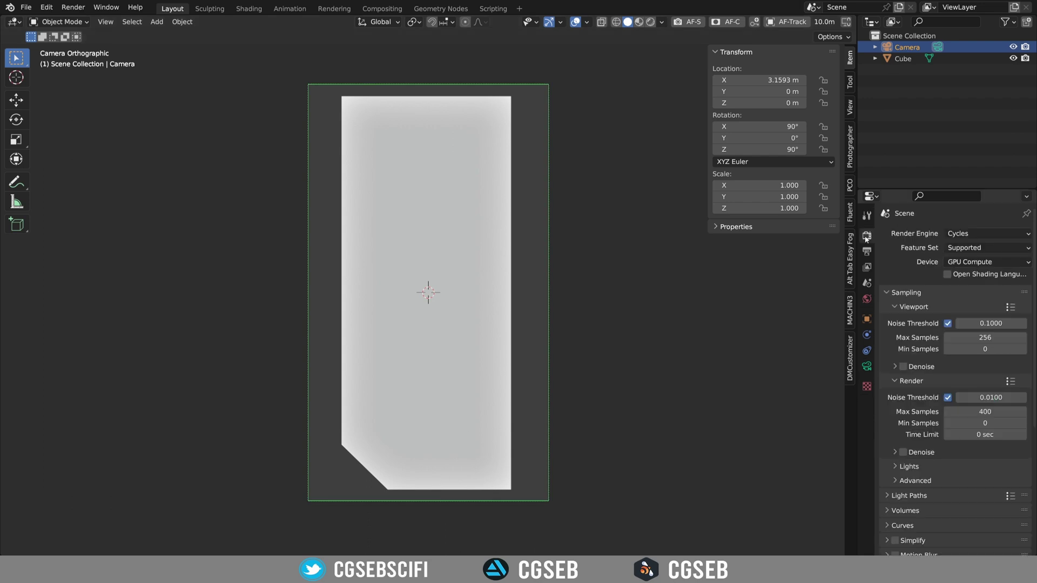
scroll(897, 244, down, 5)
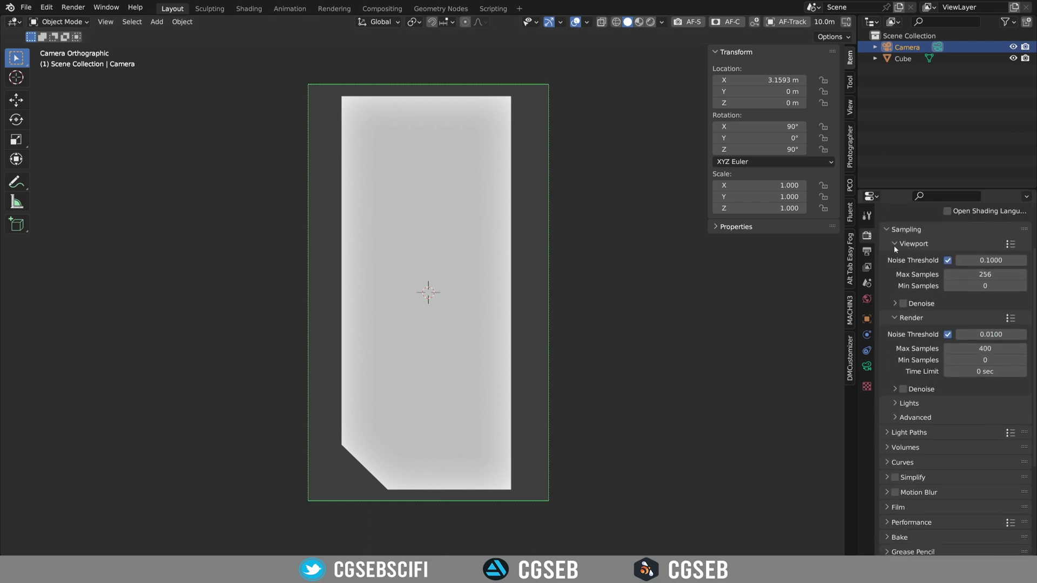
scroll(891, 421, down, 2)
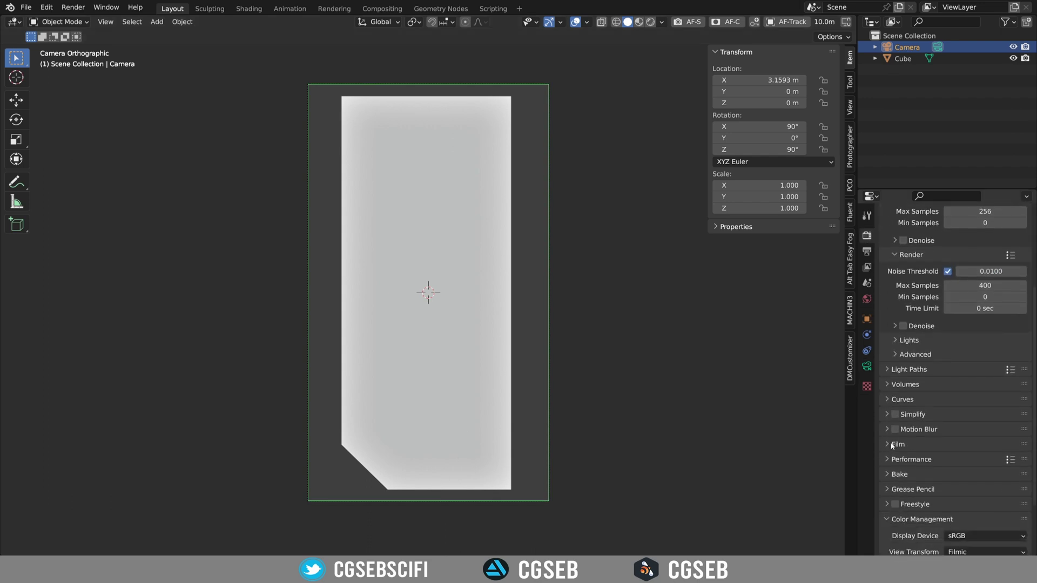
click(887, 444)
scroll(905, 436, down, 4)
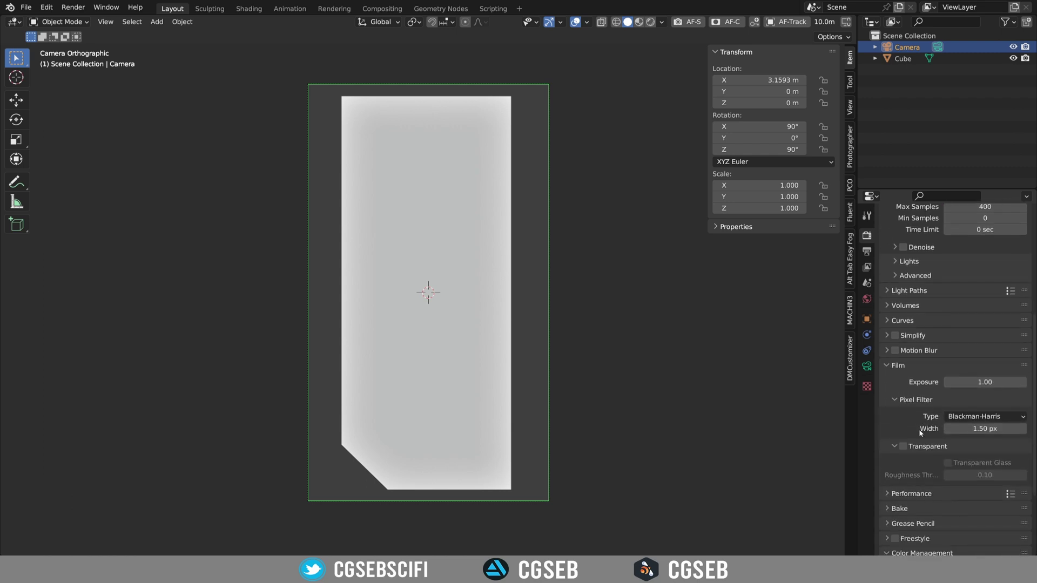
click(903, 445)
click(535, 360)
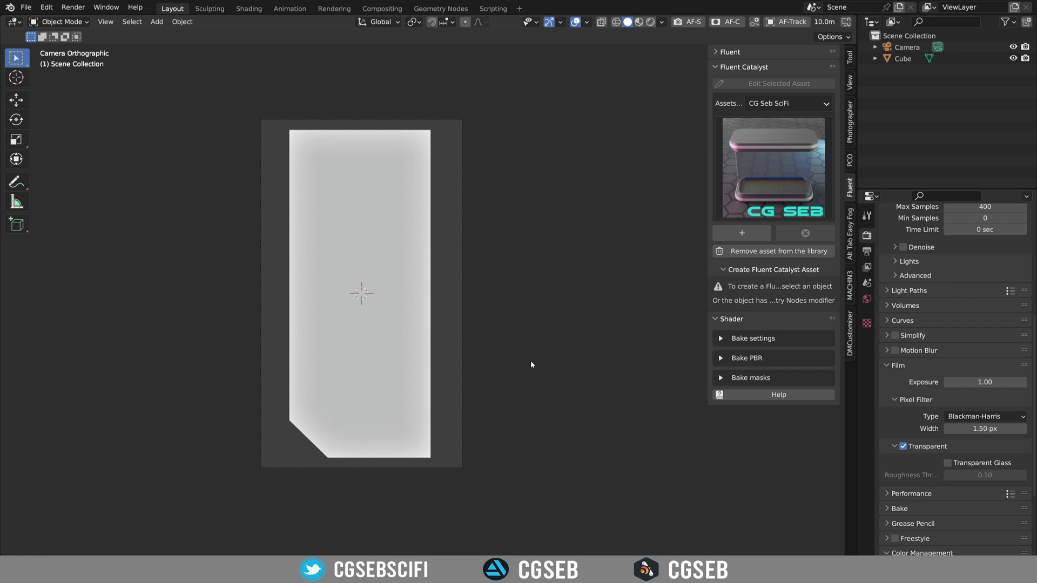
- Start drawing a new Fluent shape and rotate its drawing plane upright, parallel to the panel's front face
middle_drag(487, 330, 550, 340)
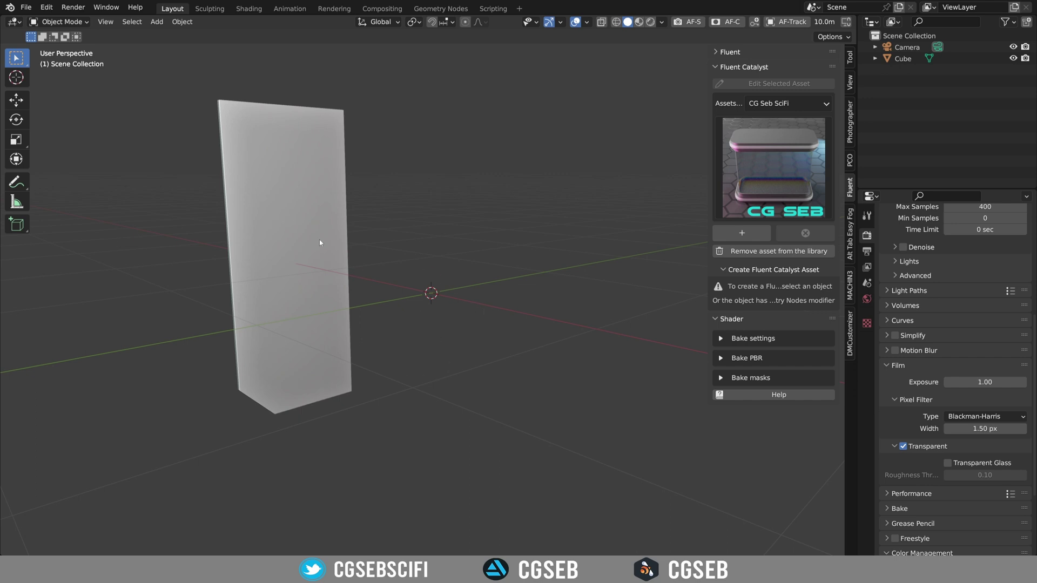
key(f)
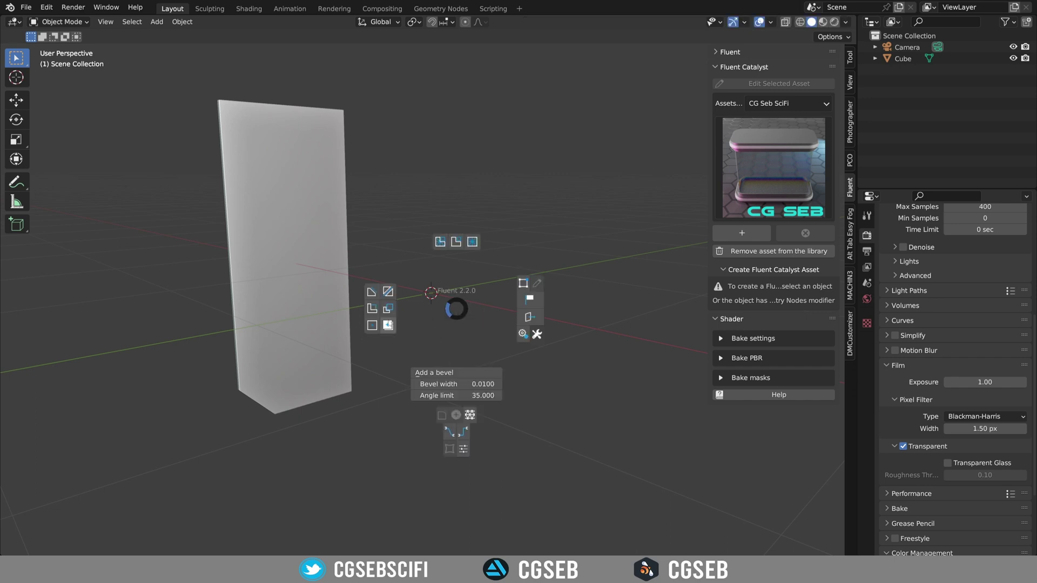
click(374, 325)
click(445, 296)
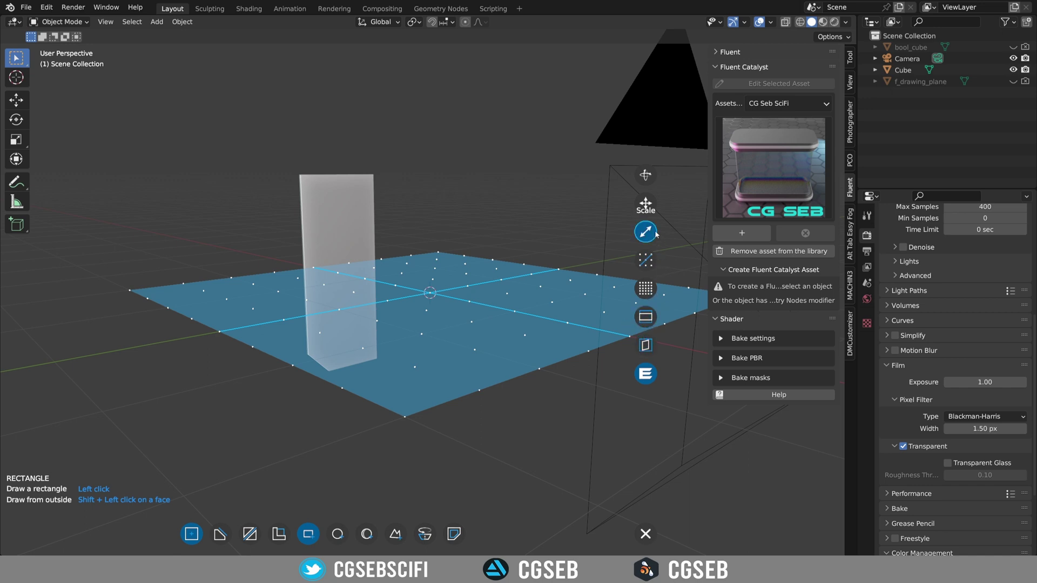
click(645, 174)
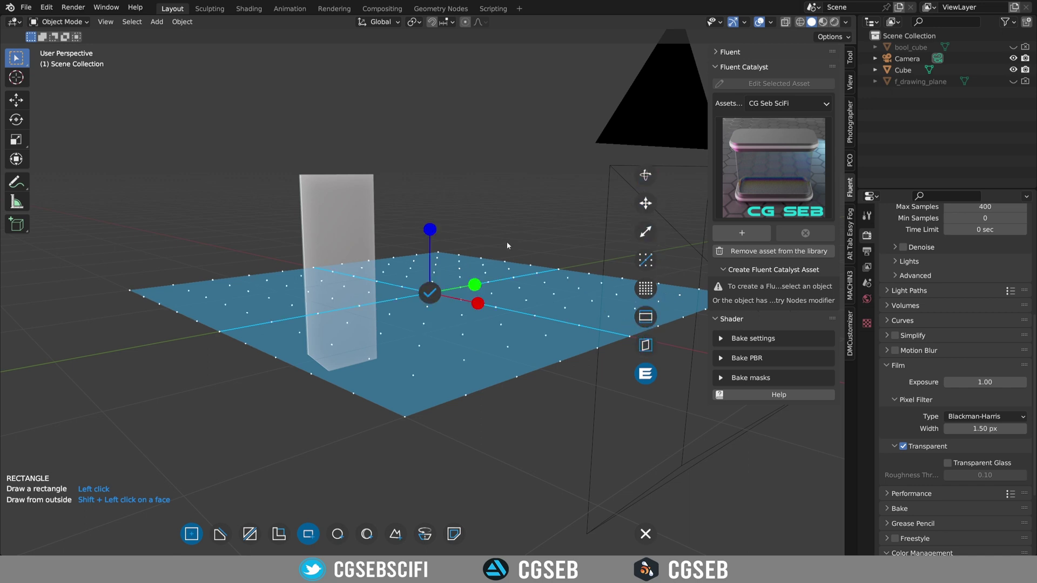
drag(478, 286, 751, 470)
click(434, 297)
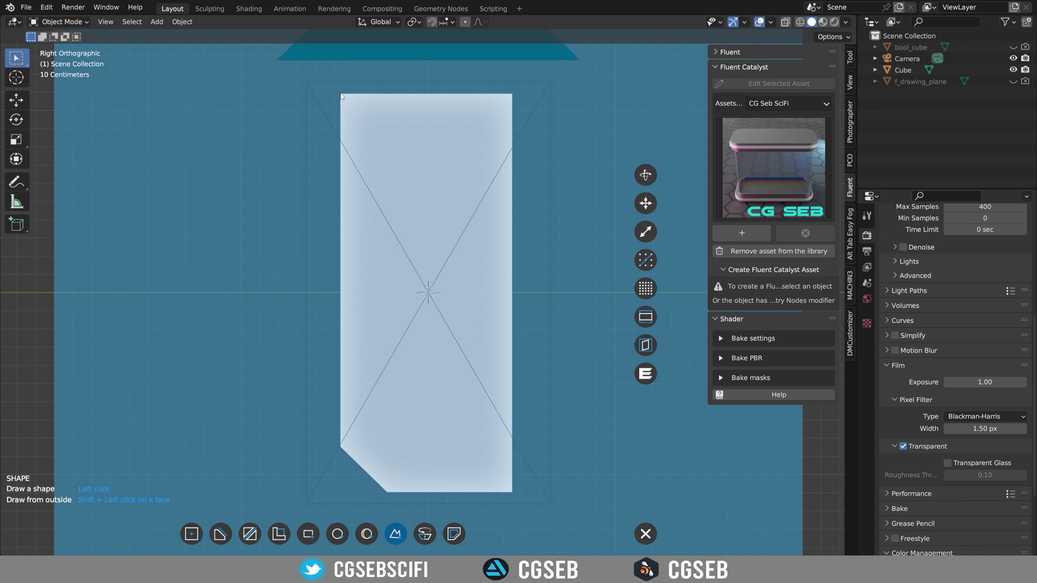
- Trace an open path down the panel's left edge and along its bottom edge, and set its depth to 0.117
click(341, 97)
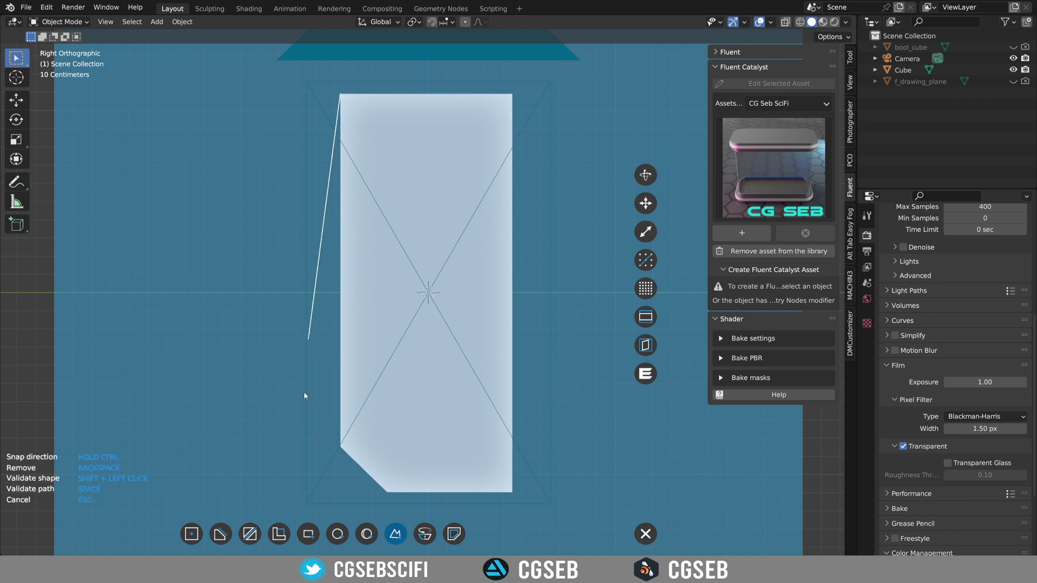
click(340, 493)
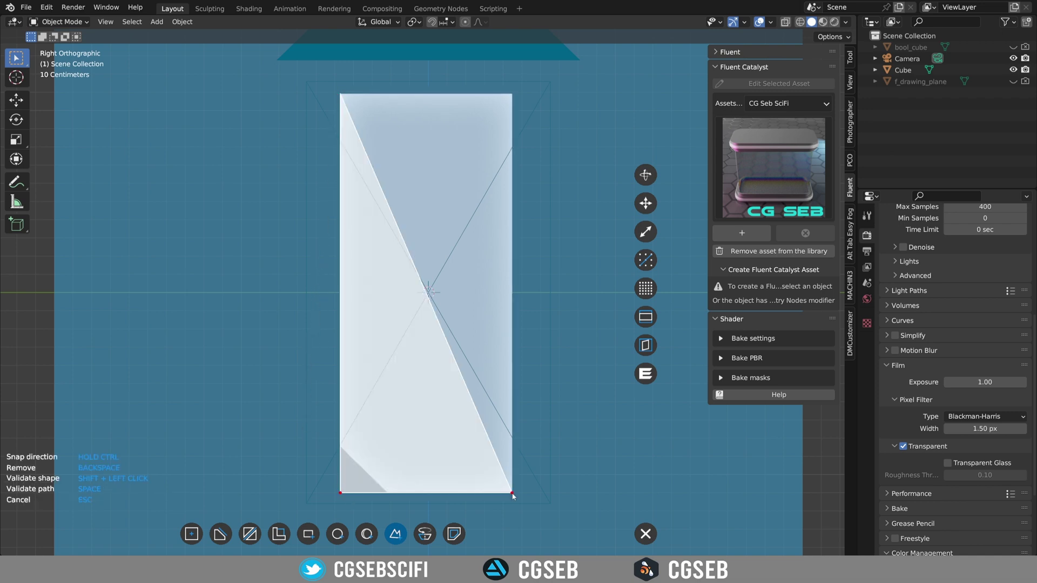
shift+click(451, 422)
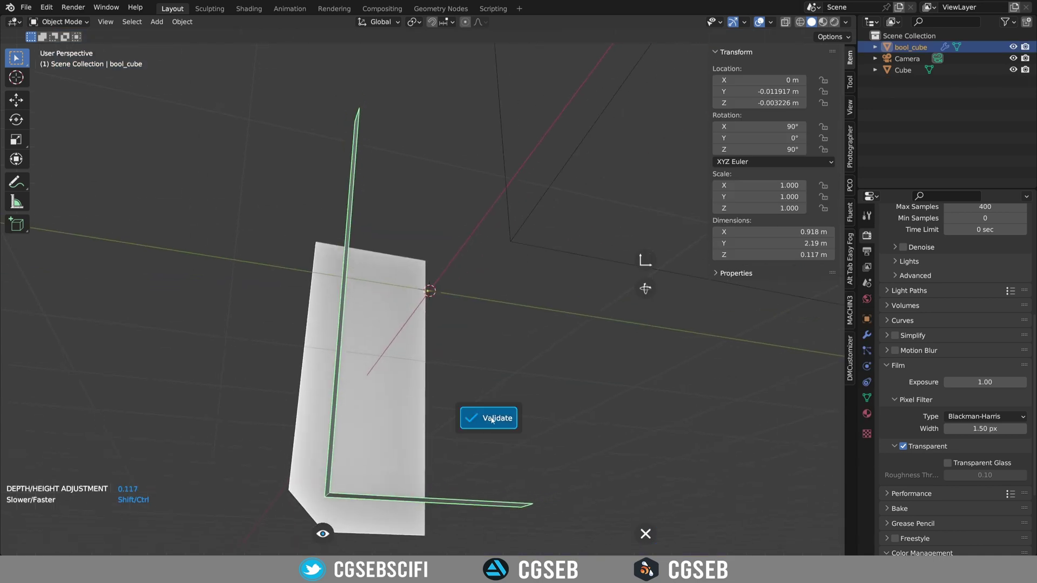
click(494, 421)
- Give the L-shaped path a thickness so it forms a solid narrow strip
right_click(400, 373)
click(445, 336)
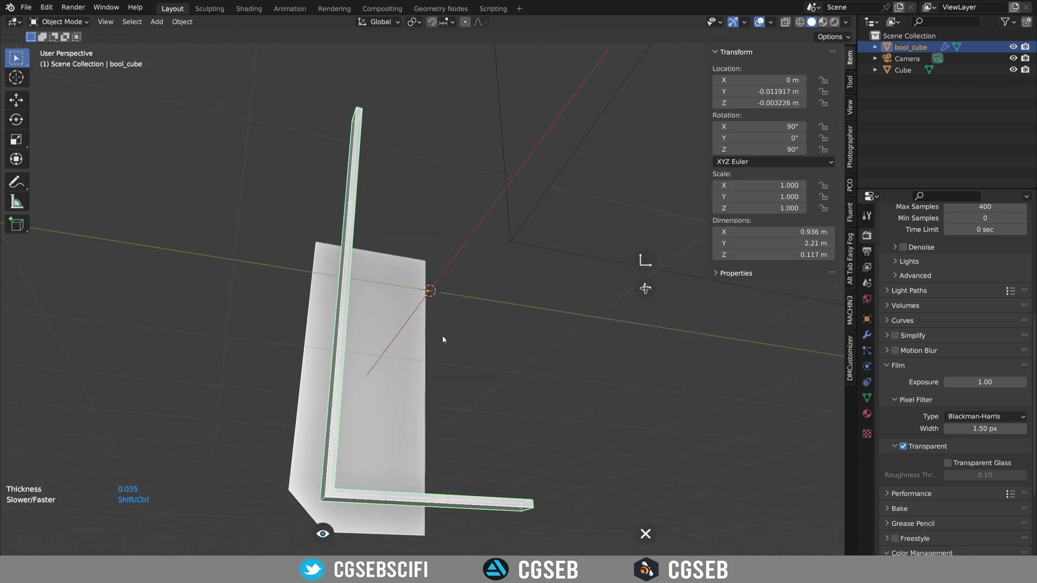
right_click(443, 336)
click(478, 394)
- Bevel the strip's corner with a width of 0.284 so it runs parallel to the panel's angled corner
key(b)
key(c)
right_click(468, 338)
click(476, 381)
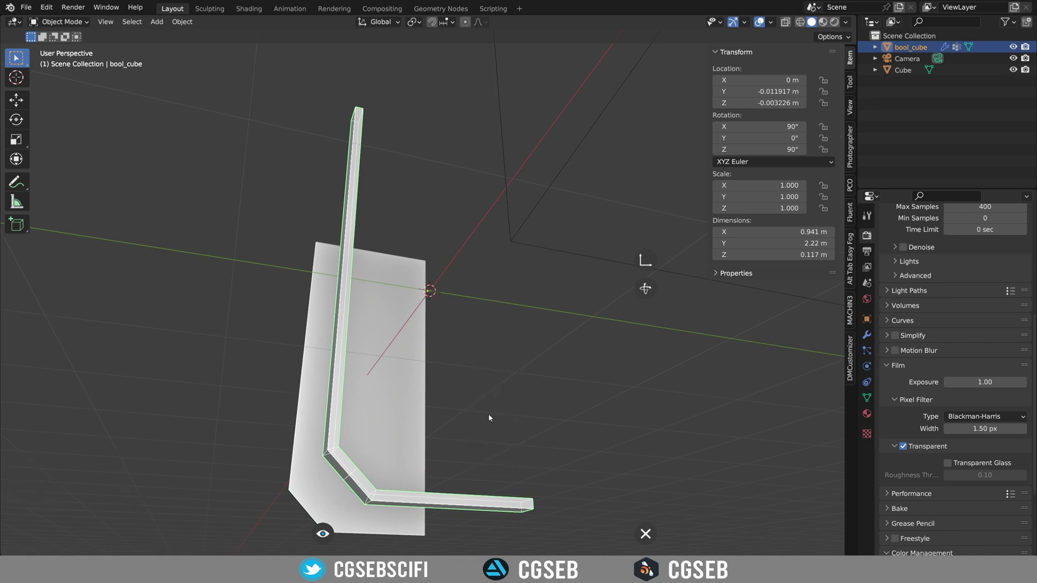
key(KP_3)
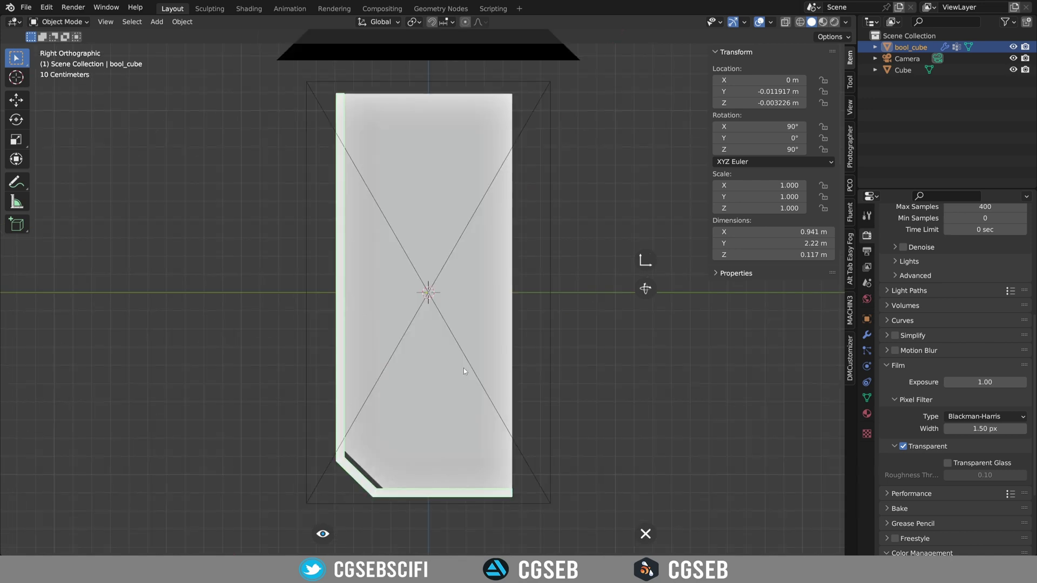
scroll(464, 368, up, 5)
shift+middle_drag(424, 168, 427, 145)
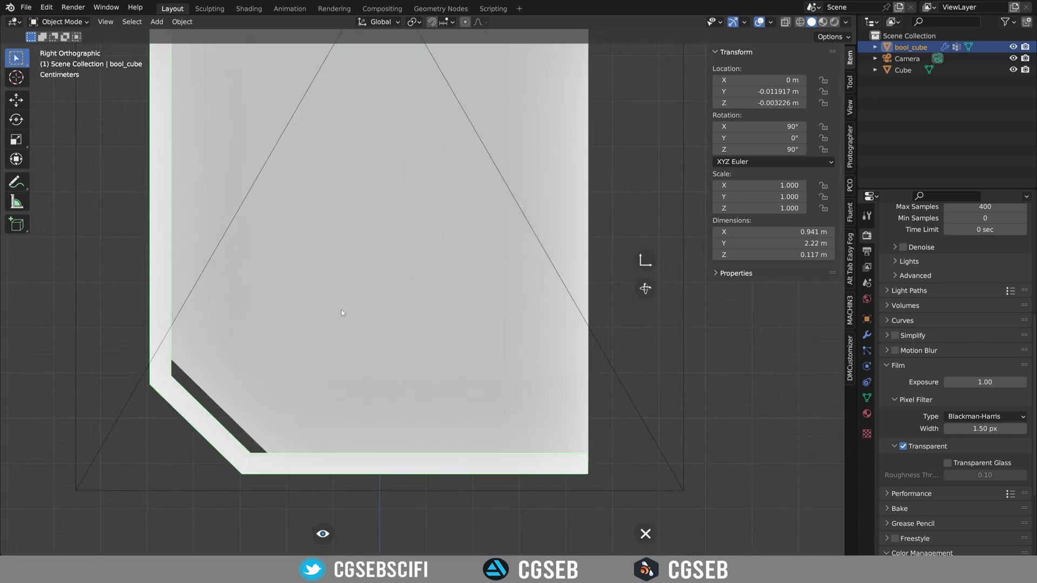
key(b)
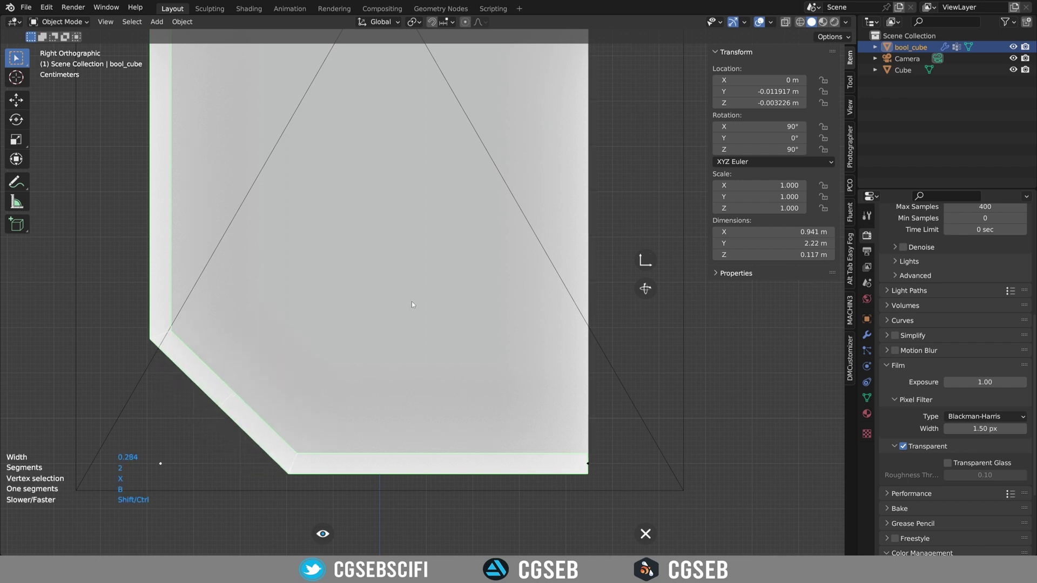
click(413, 301)
scroll(413, 301, down, 1)
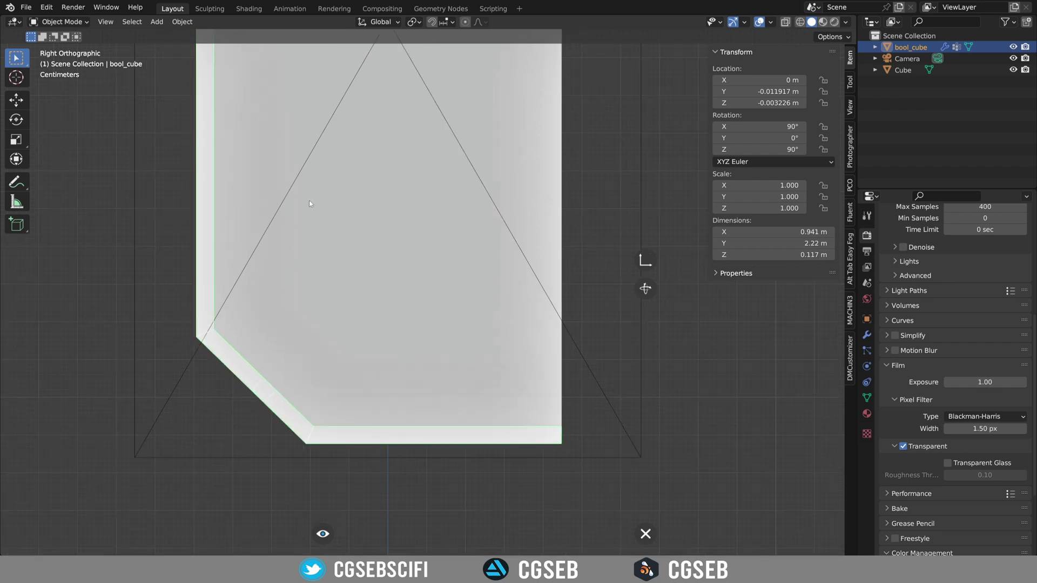
- Cut the upper part of the vertical strip with a thin rectangle about 0.345 m by 0.064 m and 0.182 deep
scroll(473, 265, down, 4)
shift+middle_drag(411, 192, 374, 235)
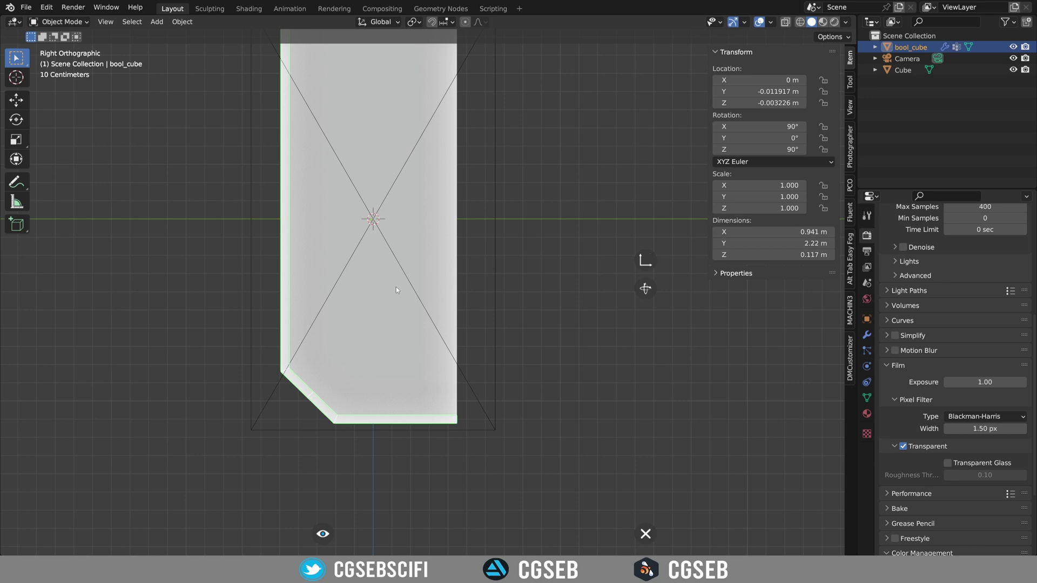
middle_drag(399, 277, 303, 302)
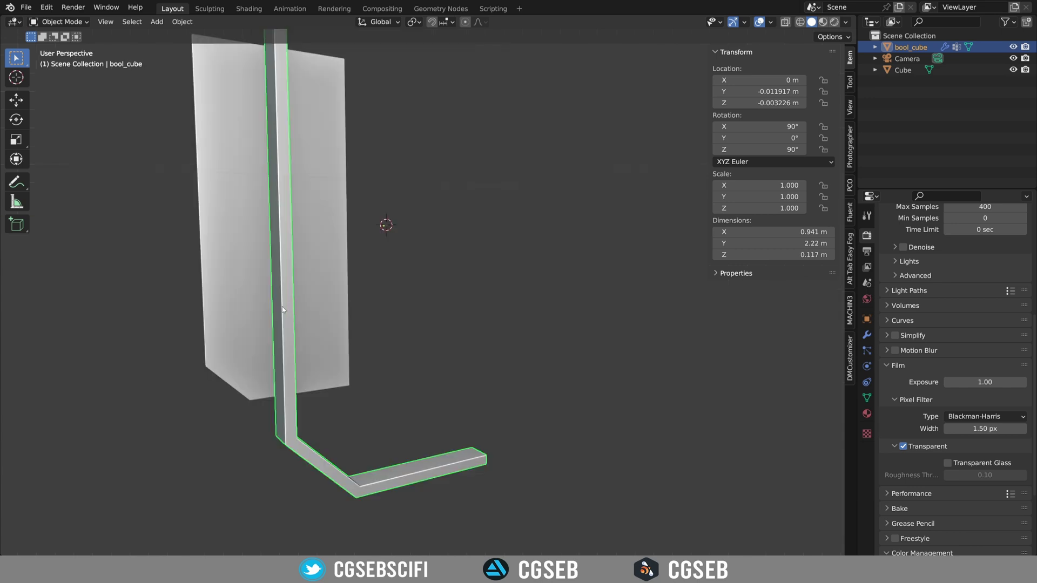
key(f)
click(200, 292)
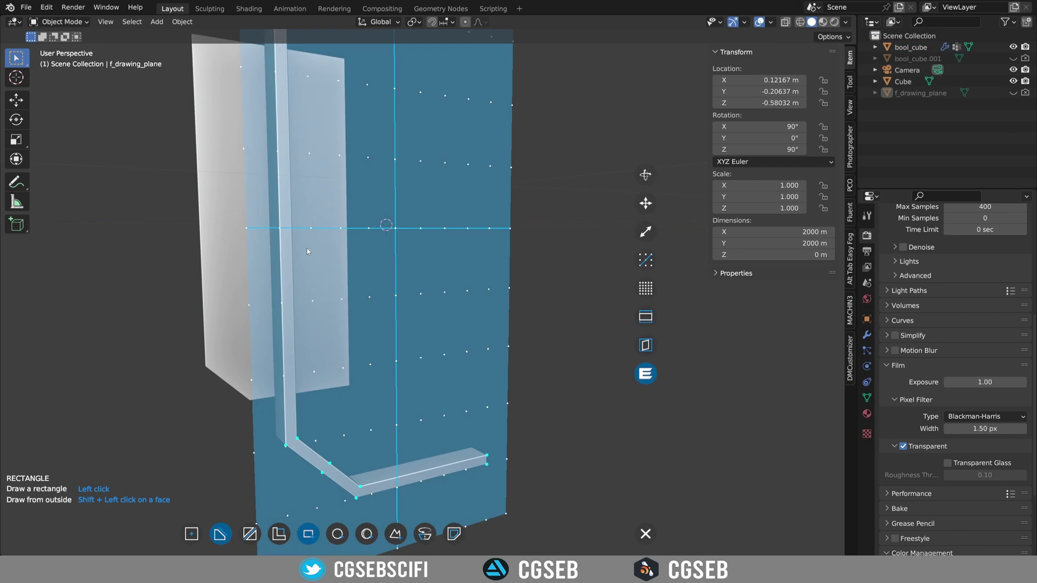
mouse_move(283, 200)
middle_down()
mouse_move(337, 268)
mouse_move(328, 390)
mouse_move(300, 215)
middle_up()
click(249, 211)
click(342, 227)
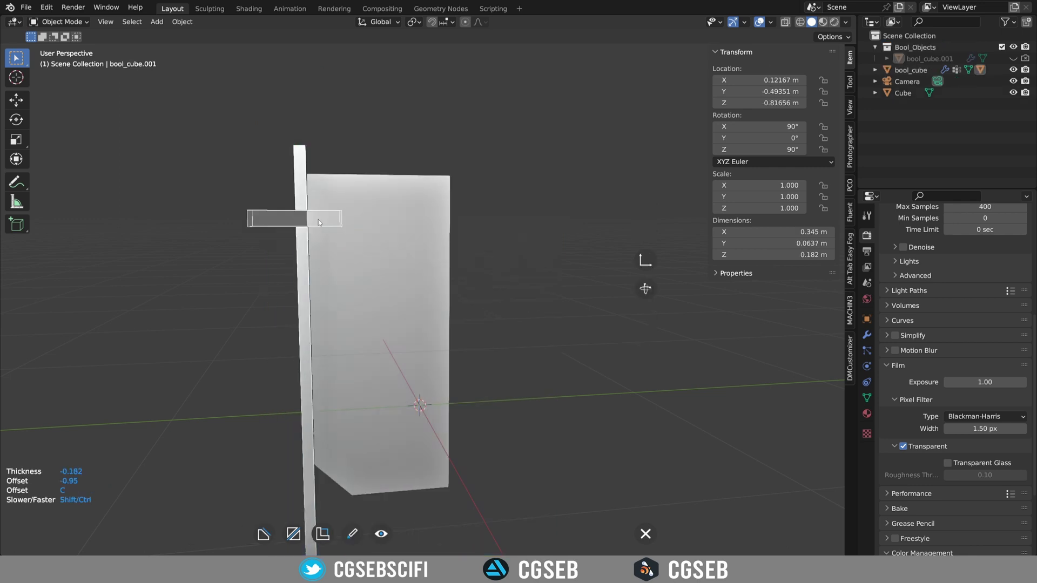
- Rotate the rectangular cutter about 45° around its depth axis so it slices the strip diagonally
click(652, 291)
middle_drag(388, 273, 425, 280)
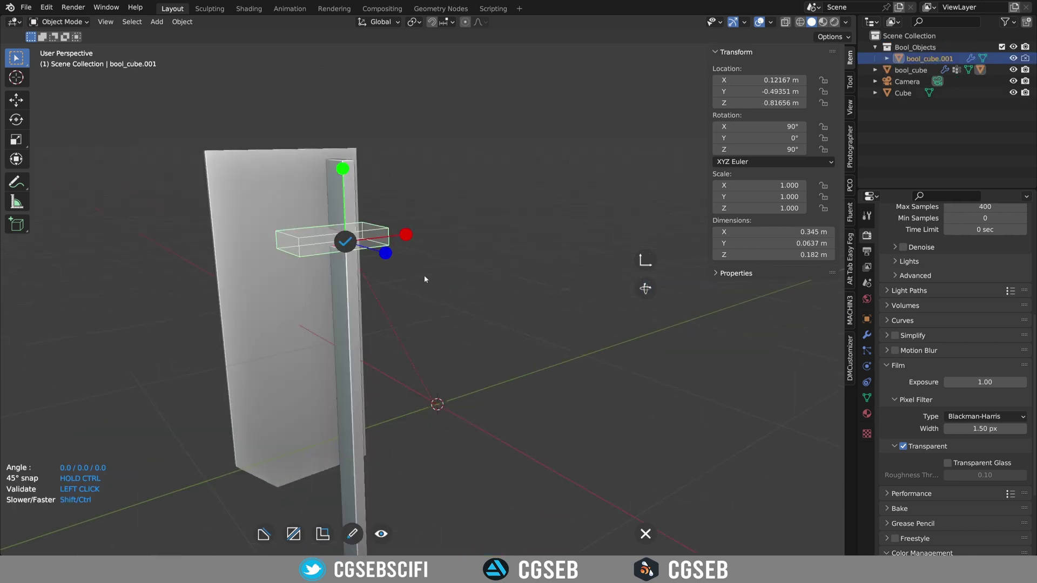
click(389, 253)
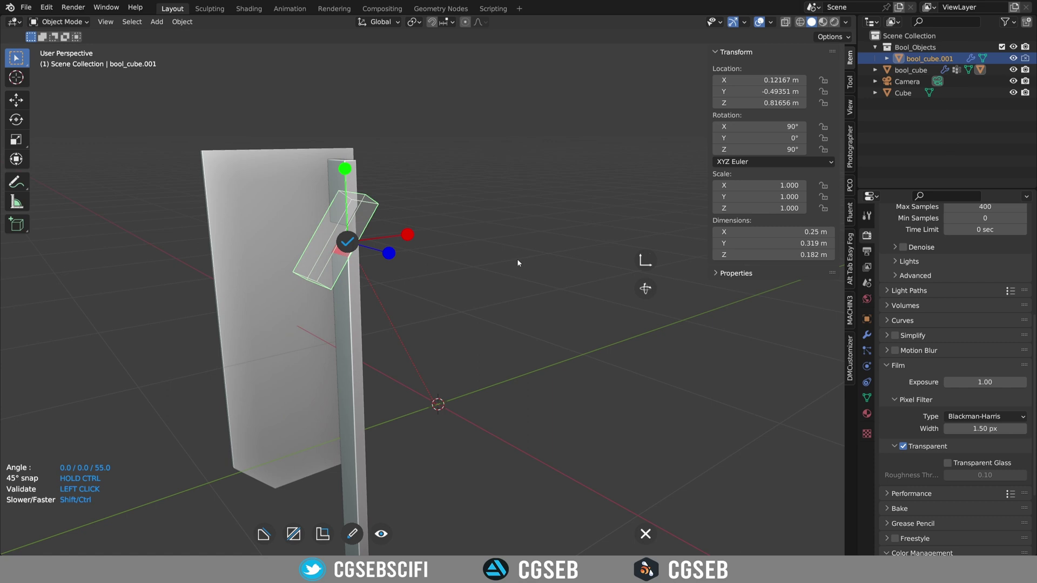
click(496, 262)
click(350, 242)
- Array the diagonal cutter into three evenly spaced copies down the vertical strip and finish the boolean edit
key(a)
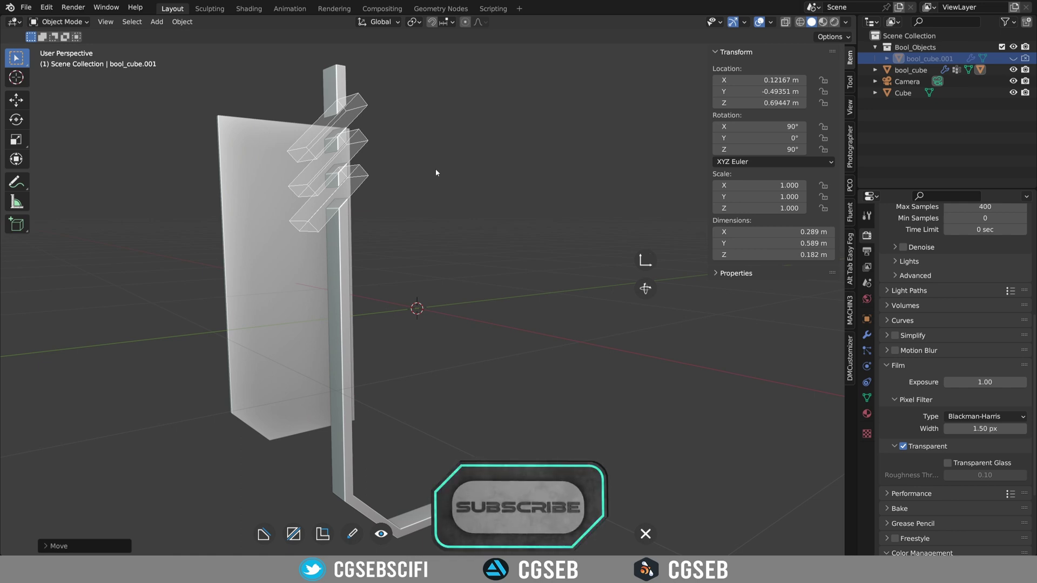
key(KP_7)
key(KP_3)
key(KP_3)
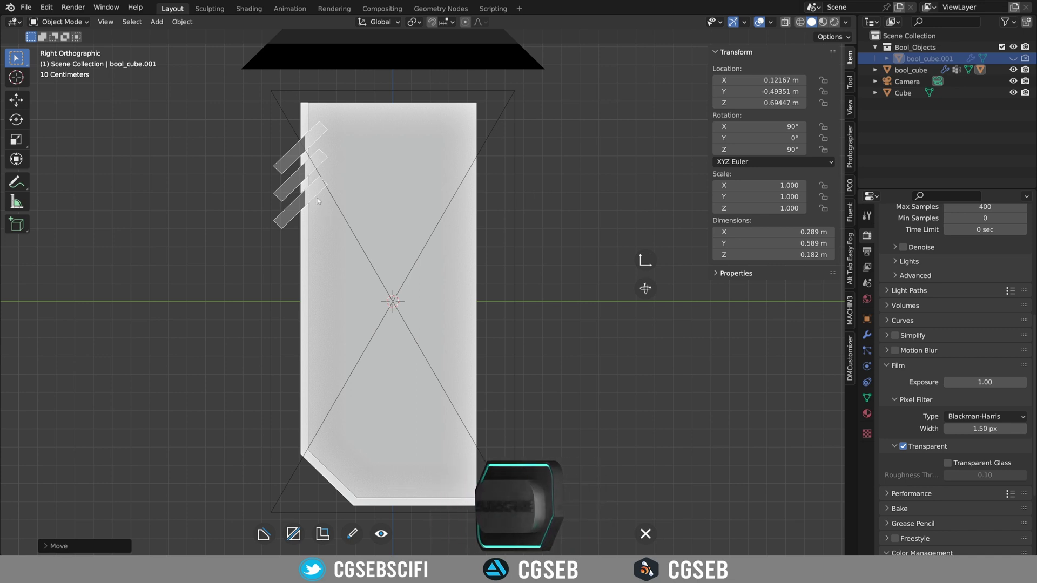
click(367, 192)
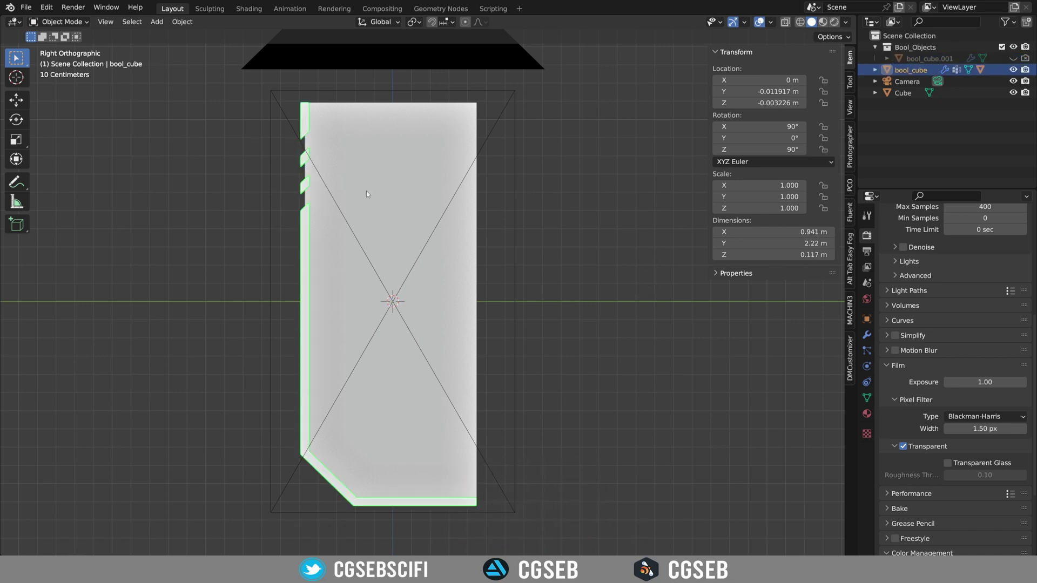
- Add a text object to the scene and clear its placeholder text
shift+middle_drag(416, 217, 395, 212)
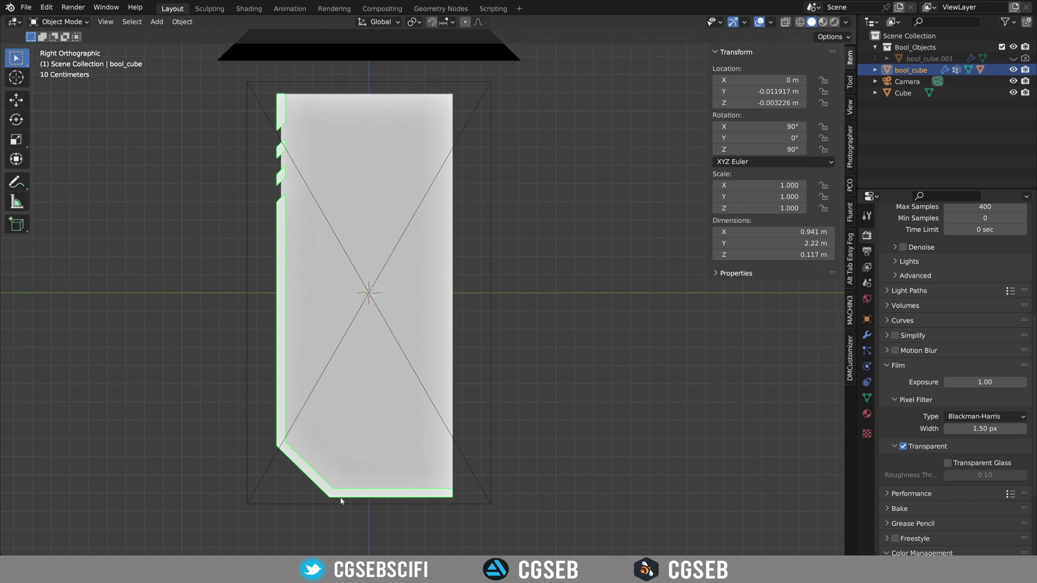
middle_drag(343, 327, 427, 354)
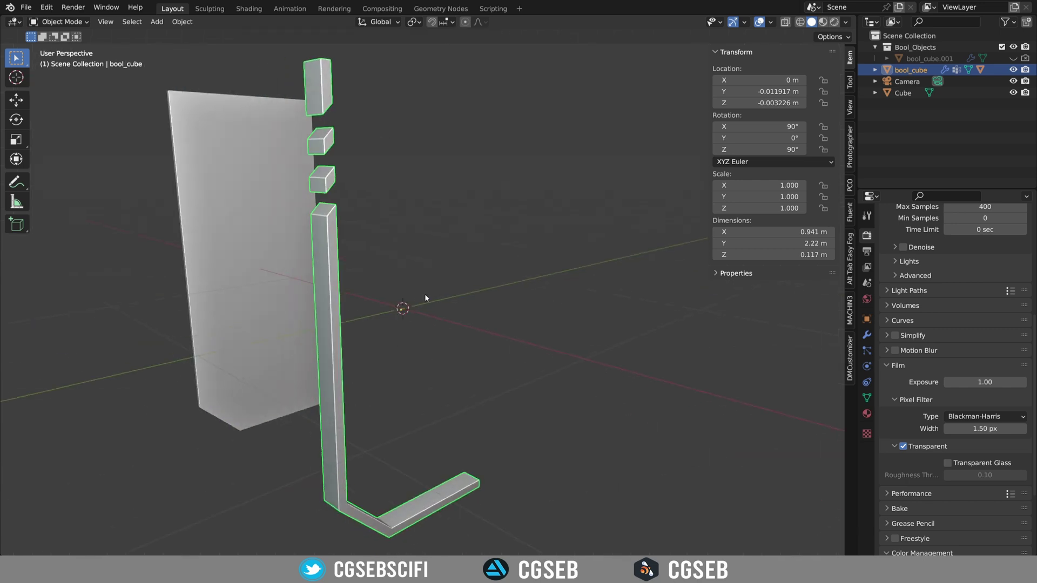
key(shift+a)
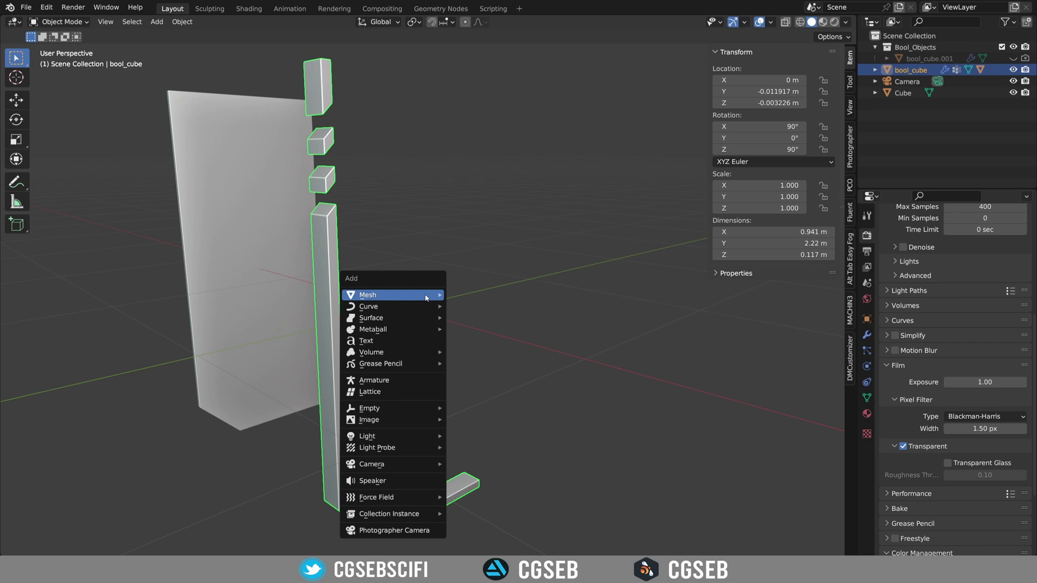
click(372, 341)
key(Tab)
scroll(594, 340, down, 4)
middle_drag(590, 350, 611, 381)
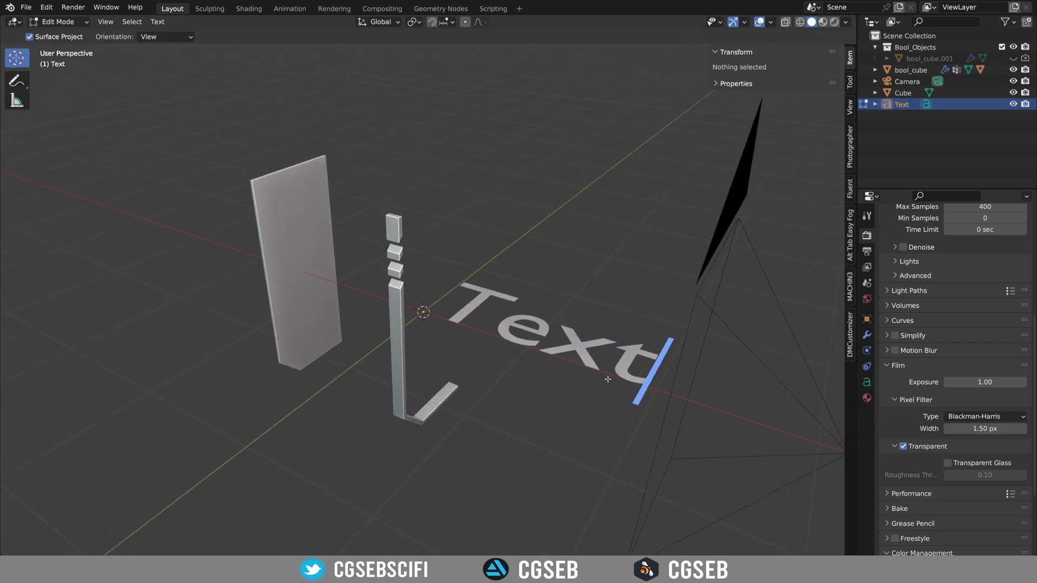
key(BackSpace)
key(BackSpace)
key(BackSpace)
key(BackSpace)
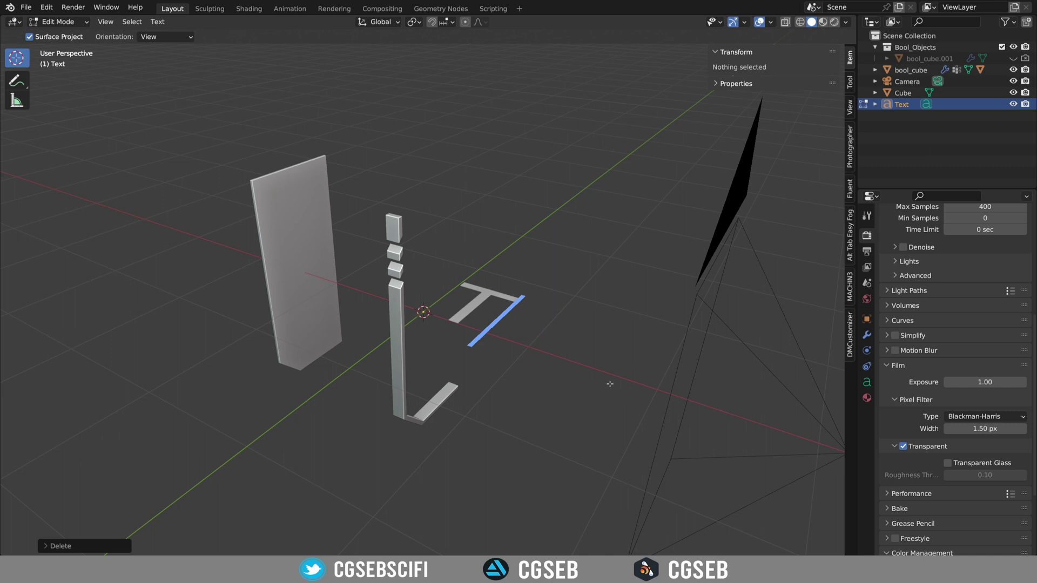
- Enter the word FOOD with each letter on its own line, and finish editing the text
text(E)
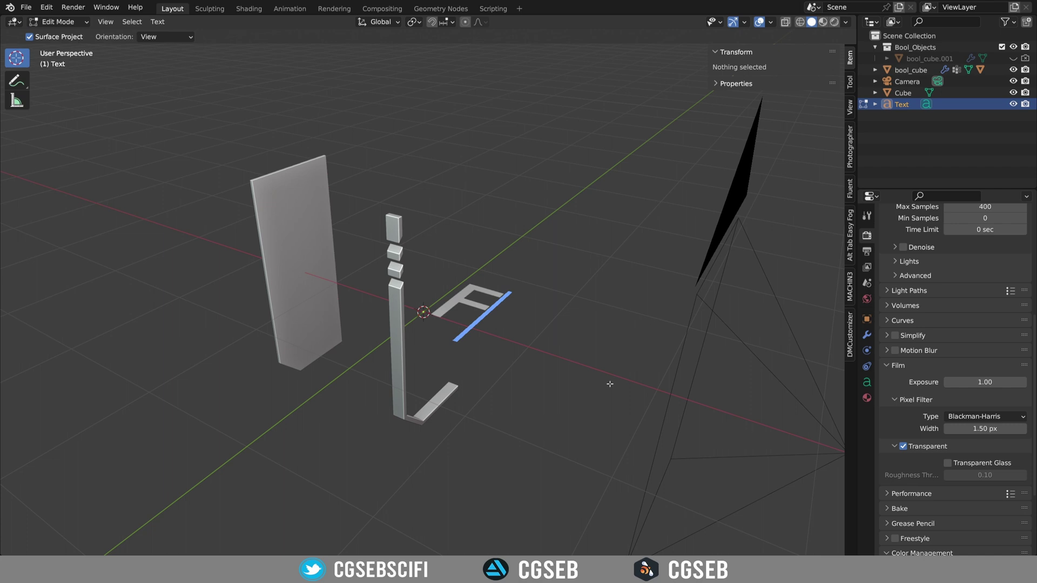
key(Left)
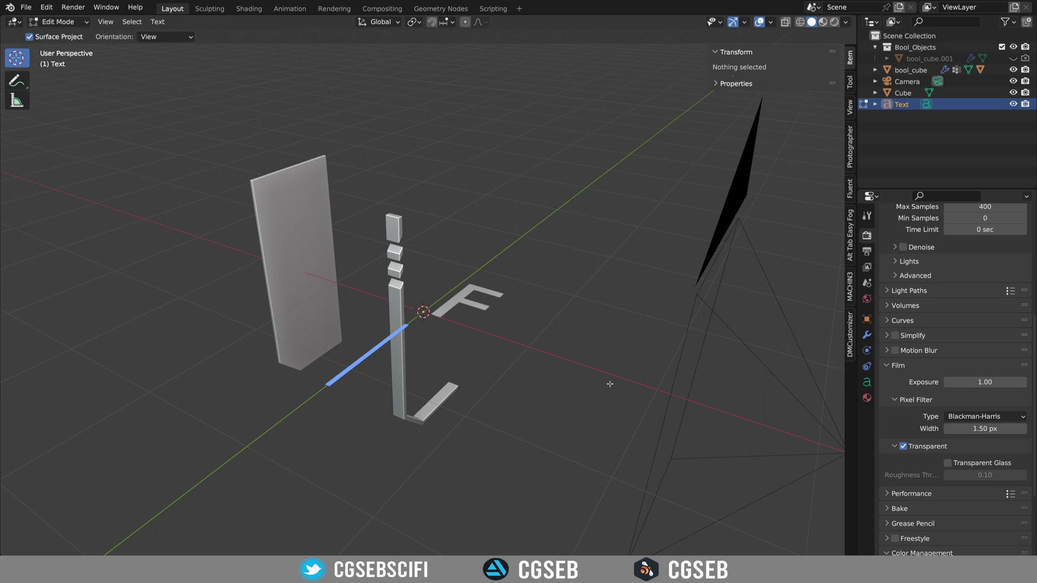
text(o)
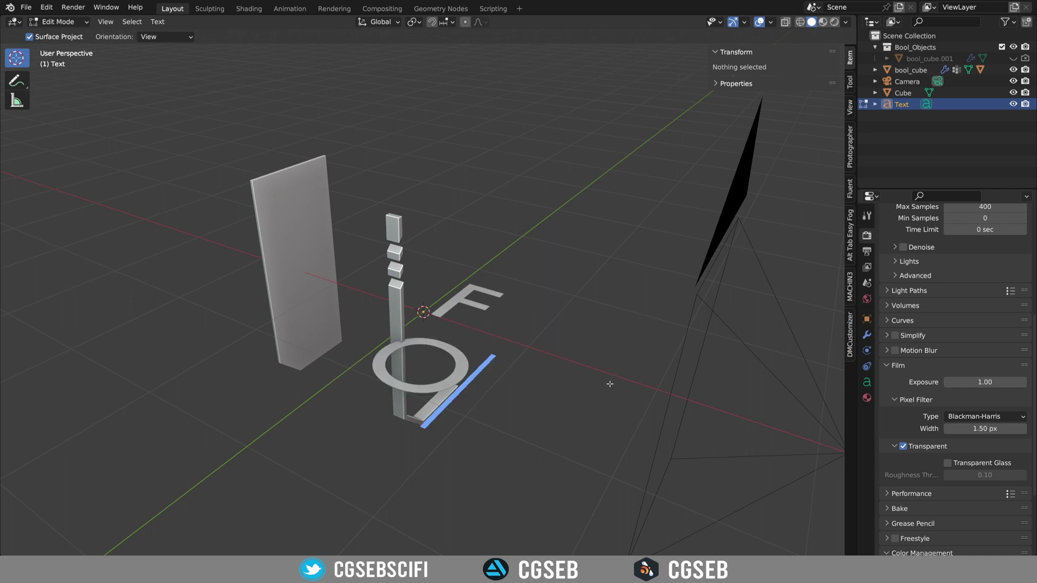
text(o)
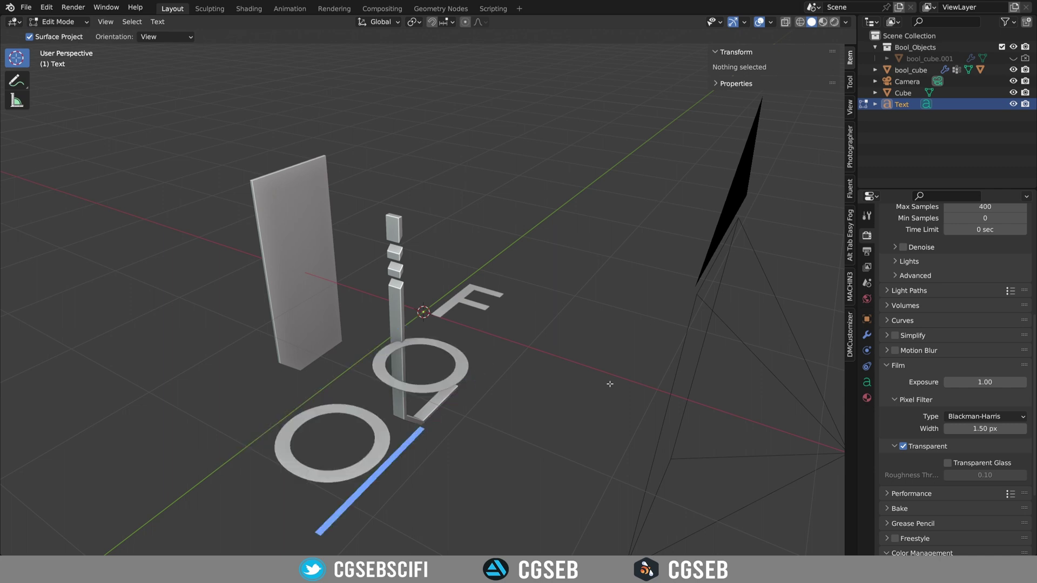
text( D)
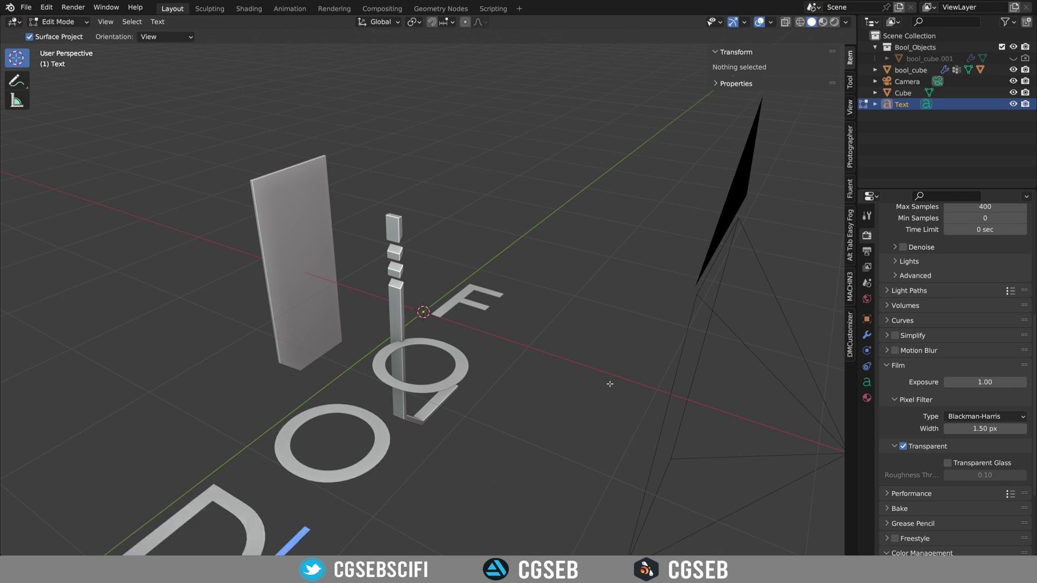
key(Tab)
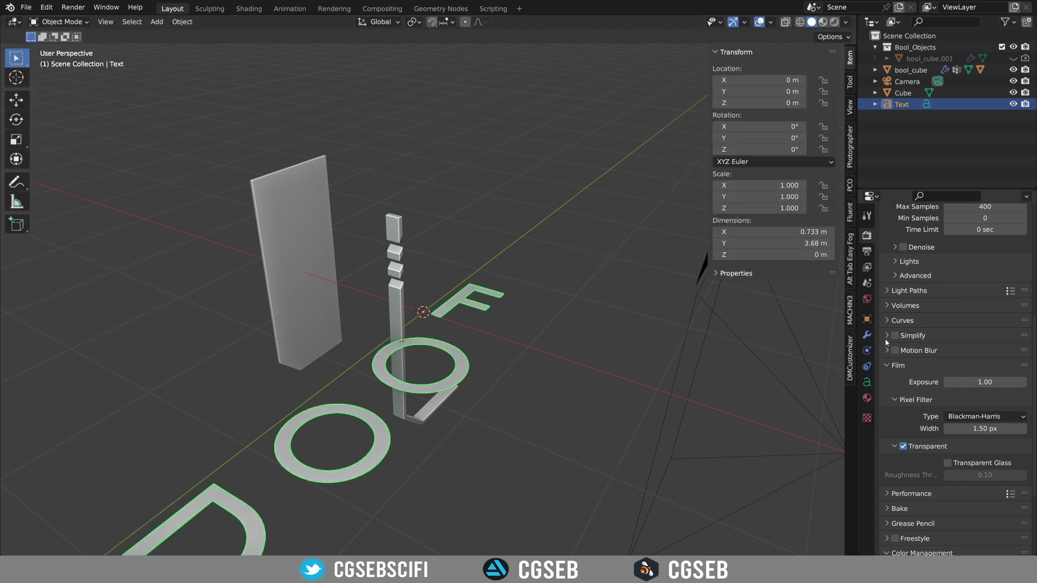
- Set the text's horizontal alignment to Center
click(867, 382)
click(978, 409)
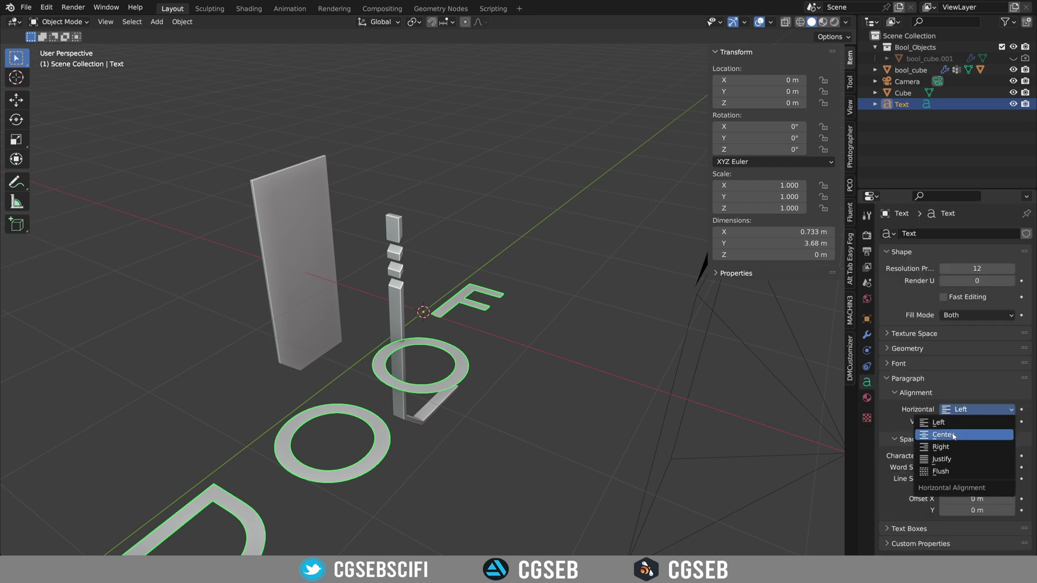
click(972, 447)
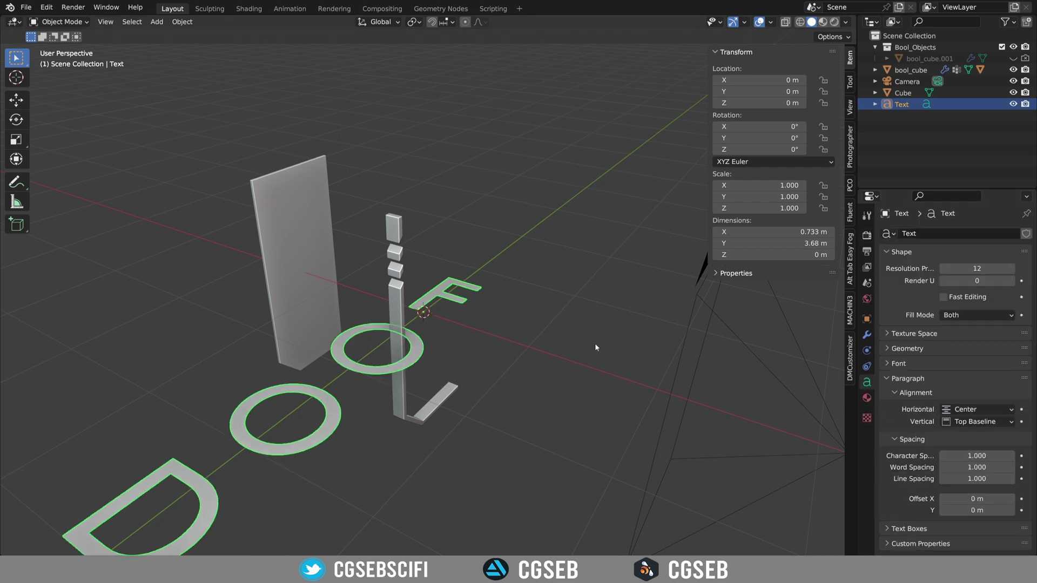
- Load elasis Regular from the bookmarked Fonts folder as the text's regular font
click(891, 363)
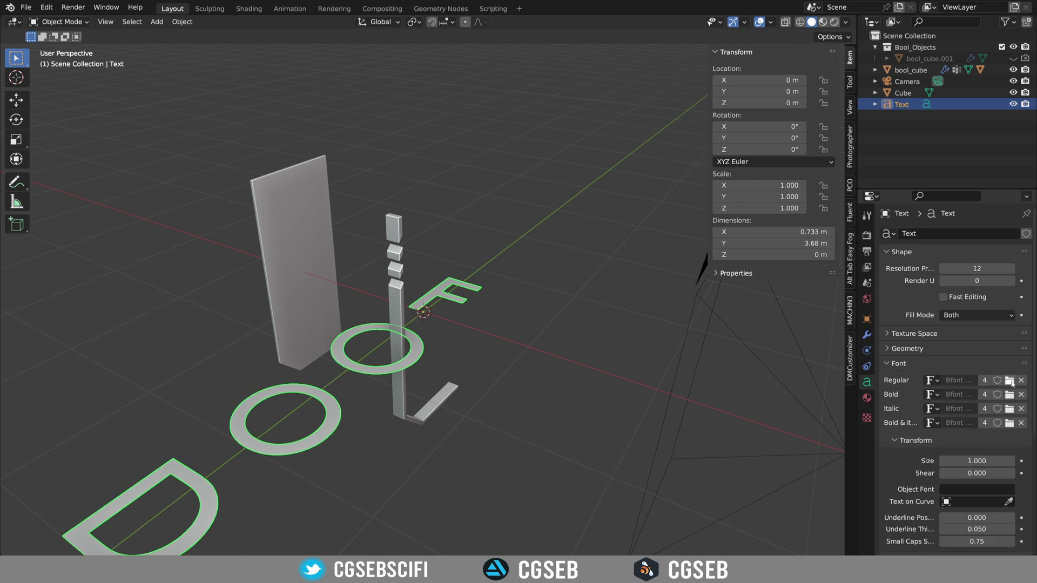
click(1009, 380)
scroll(675, 324, down, 2)
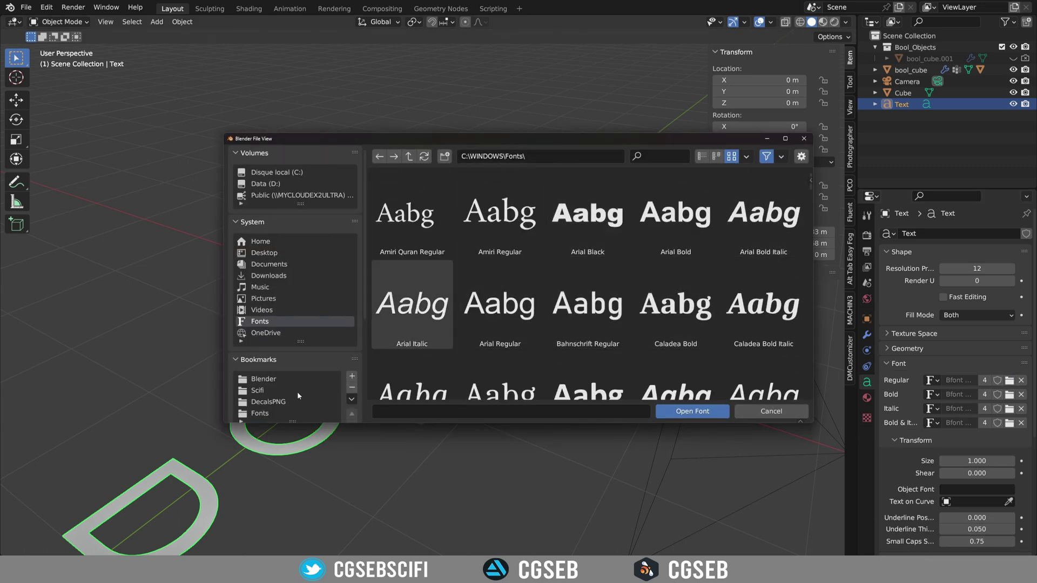
click(264, 413)
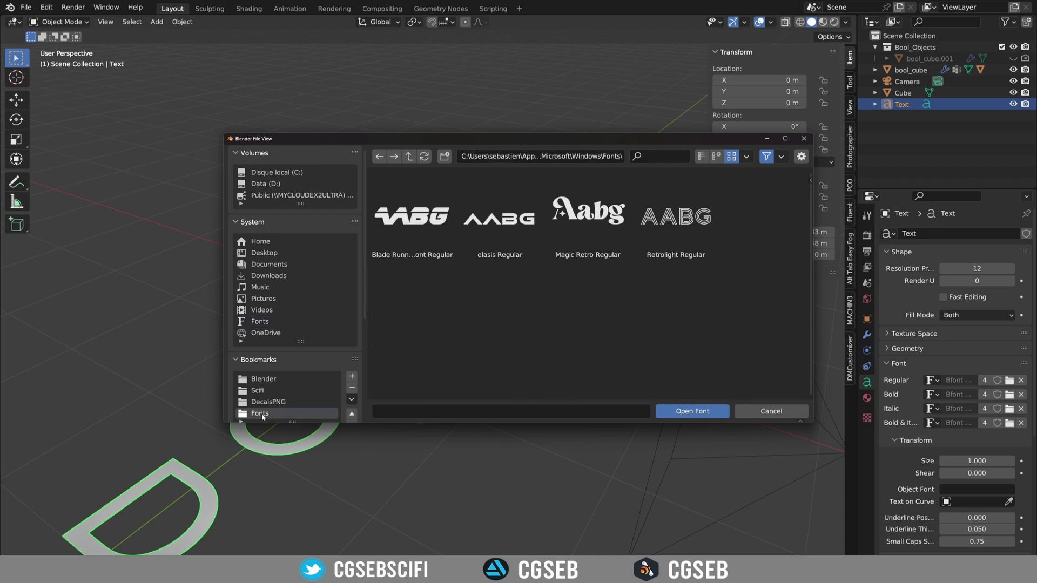
click(490, 222)
double_click(490, 222)
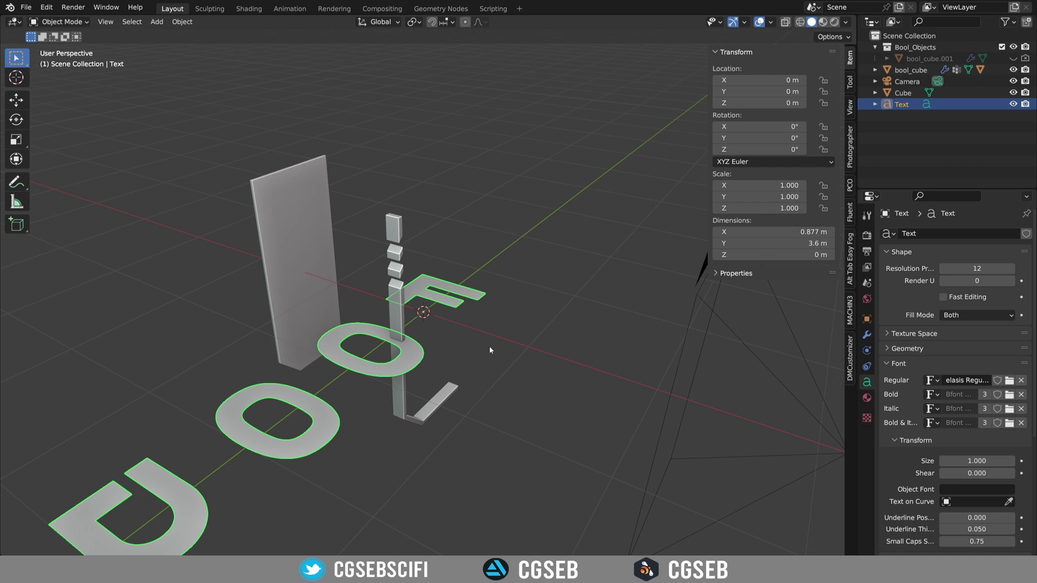
- Rotate the FOOD text 90° about the Y axis and 90° about the X axis so it stands upright
text(ry90)
key(Return)
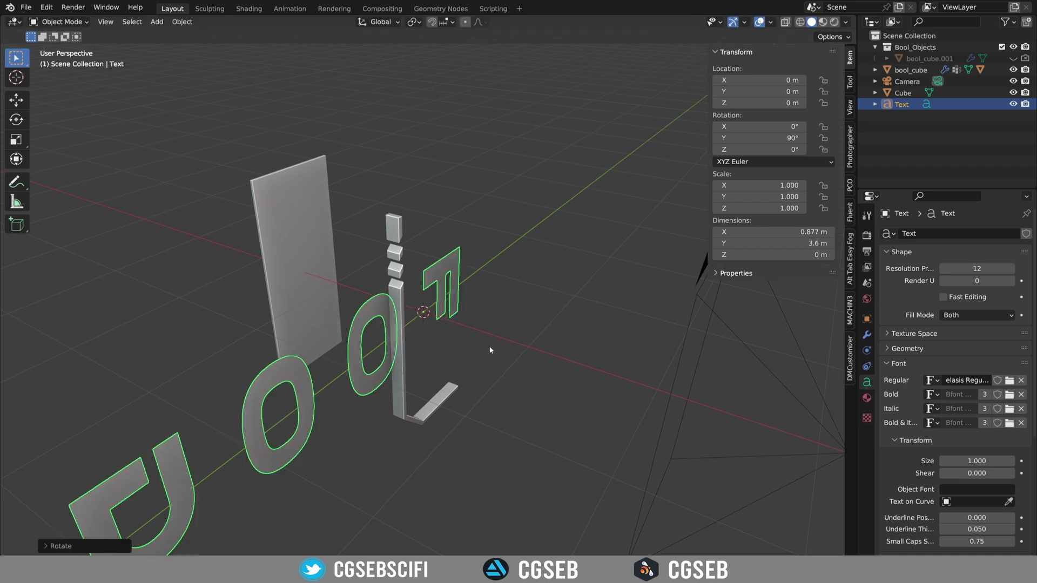
text(rx90)
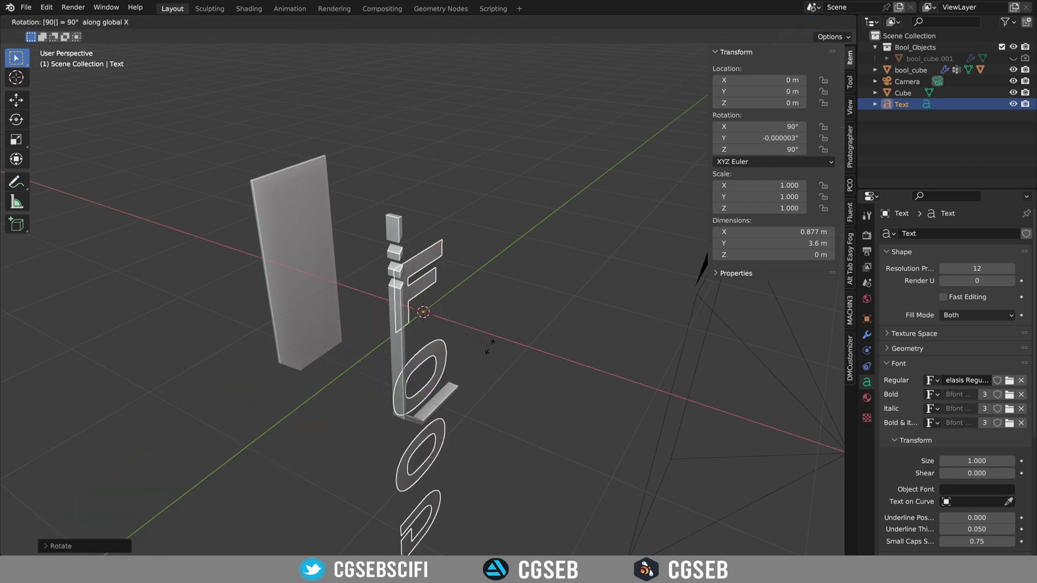
key(Return)
- In the right view, scale the FOOD text down to about 0.56 and position its four letters within the sign panel
key(KP_3)
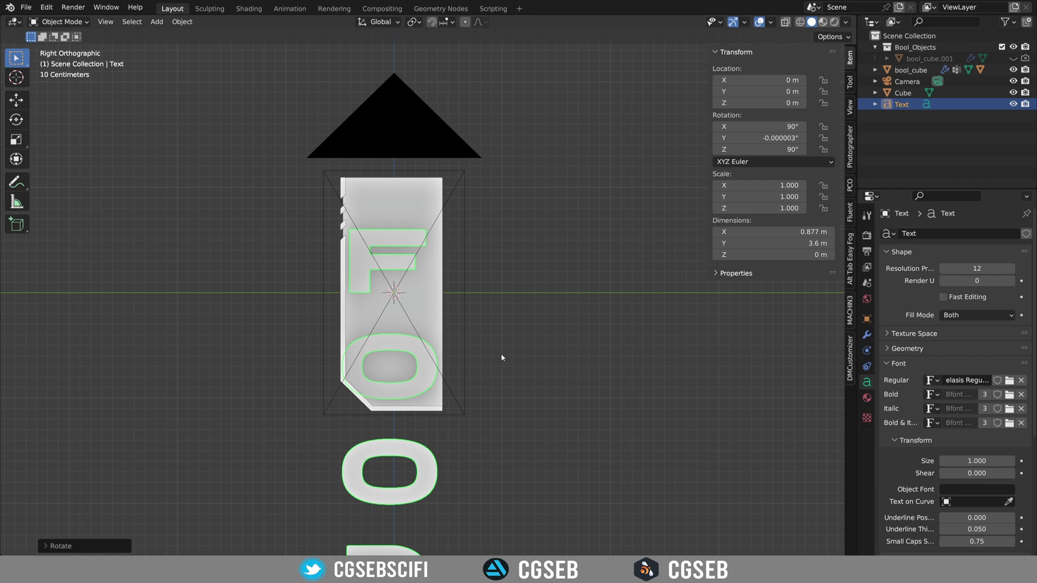
shift+middle_drag(495, 366, 475, 283)
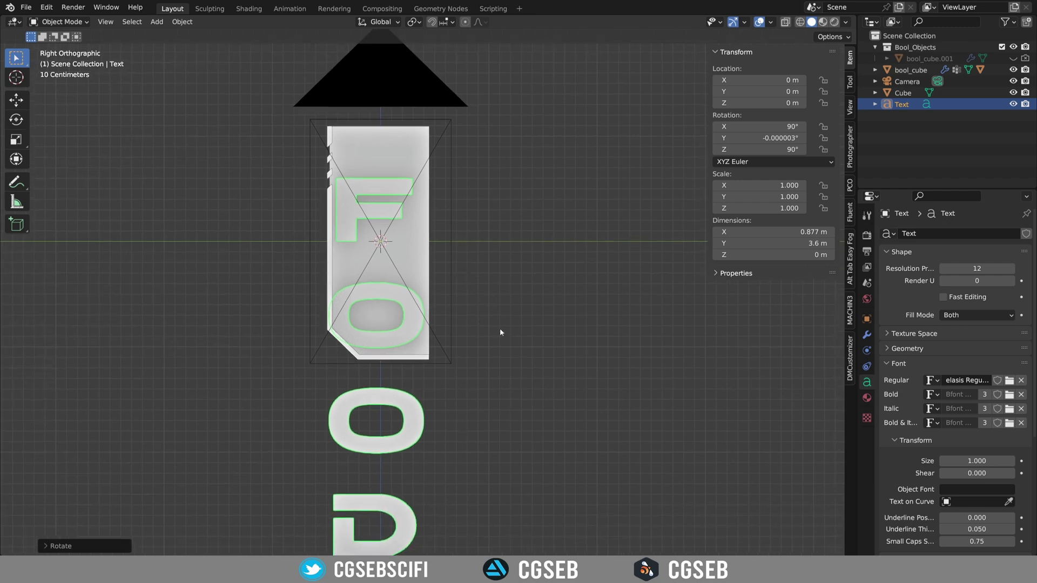
key(s)
click(427, 322)
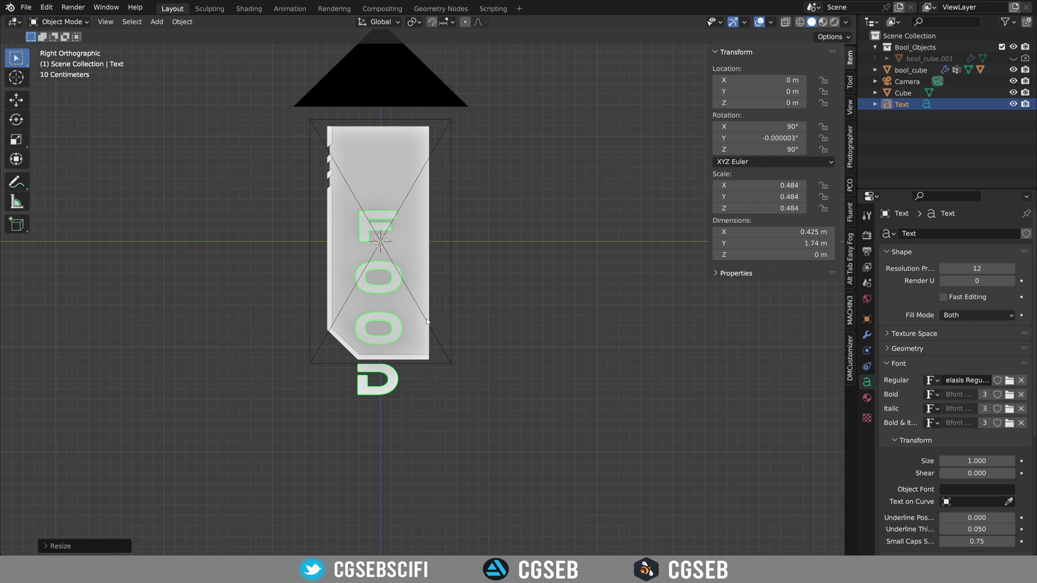
key(g)
click(431, 259)
key(s)
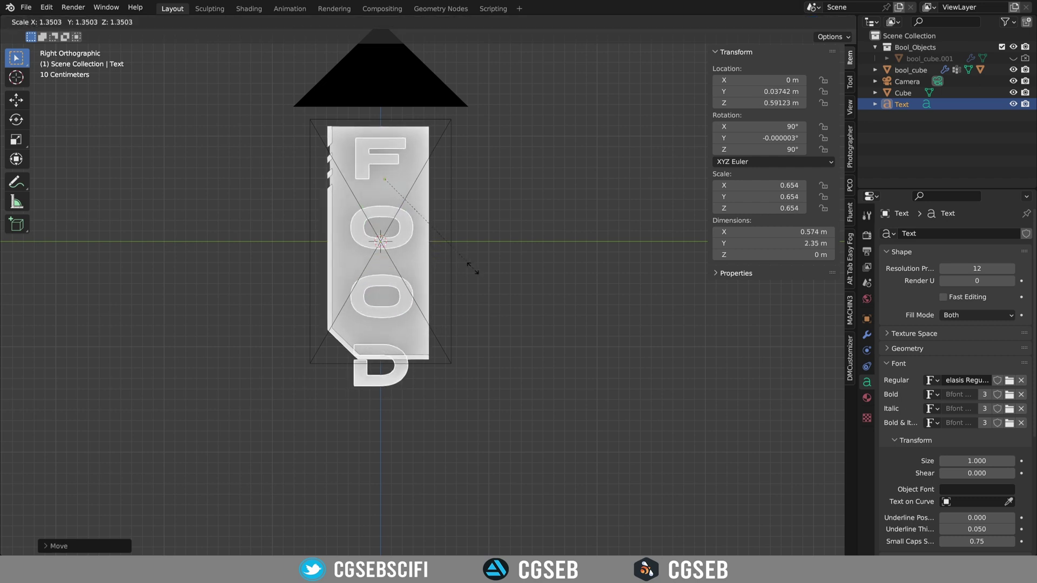
click(457, 258)
middle_drag(457, 258, 461, 274)
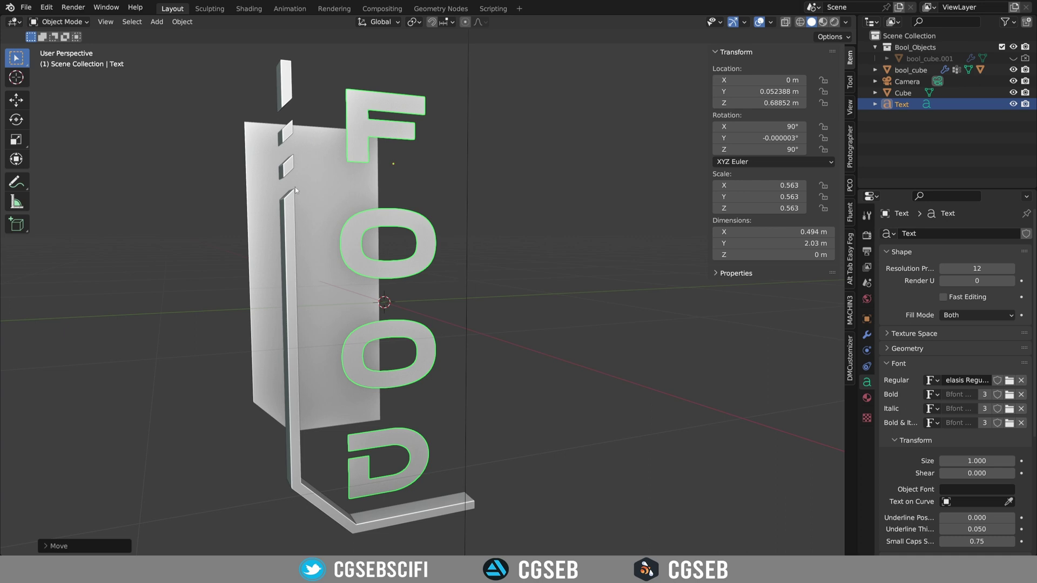
- Hide the back panel Cube in the viewport and exclude it from rendering
click(252, 182)
middle_drag(248, 208, 225, 130)
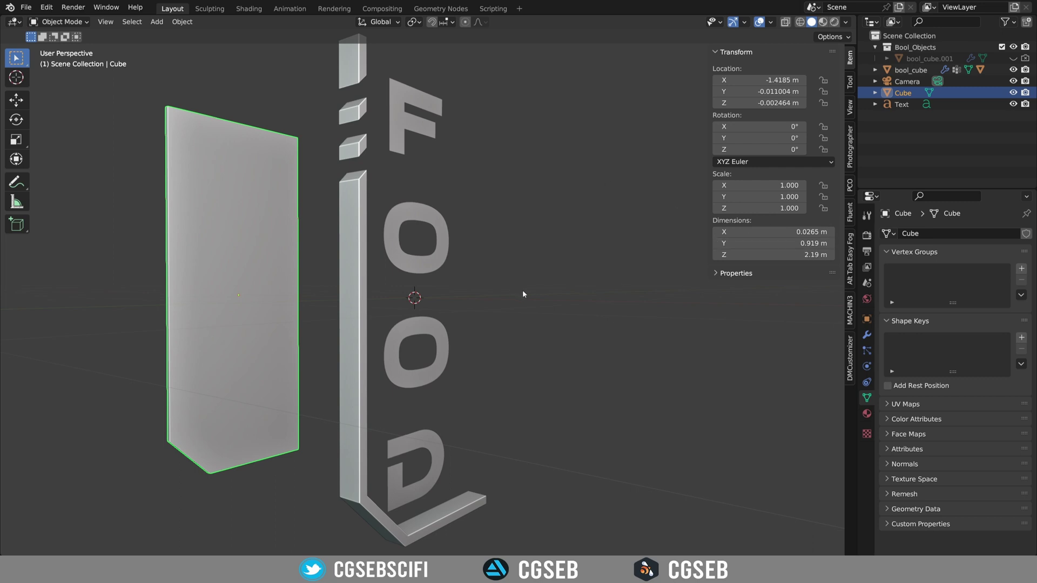
click(1013, 93)
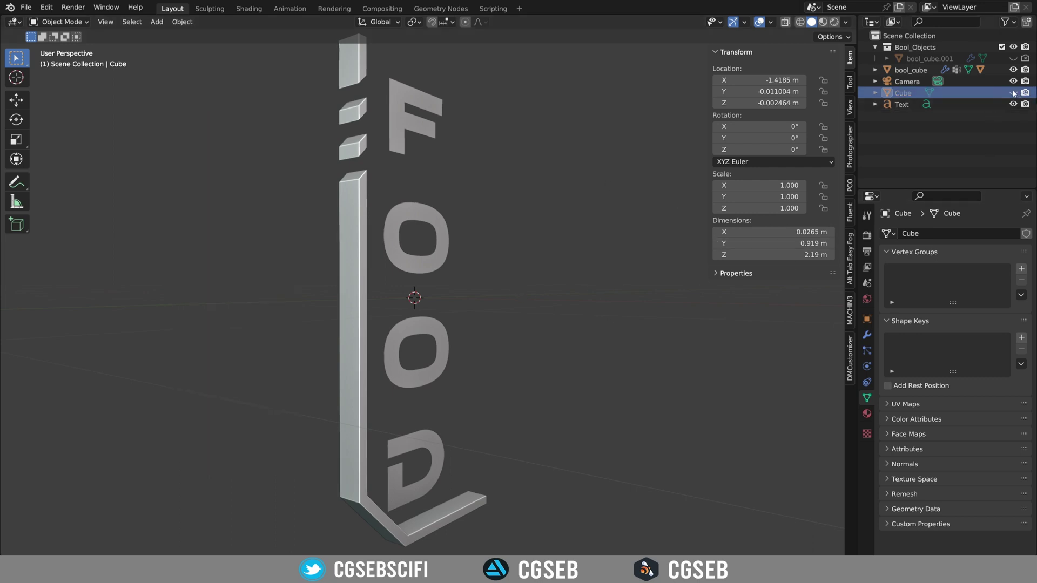
click(1025, 93)
- Preview the scene rendered through the camera and set the world background strength to 0
key(KP_0)
click(636, 22)
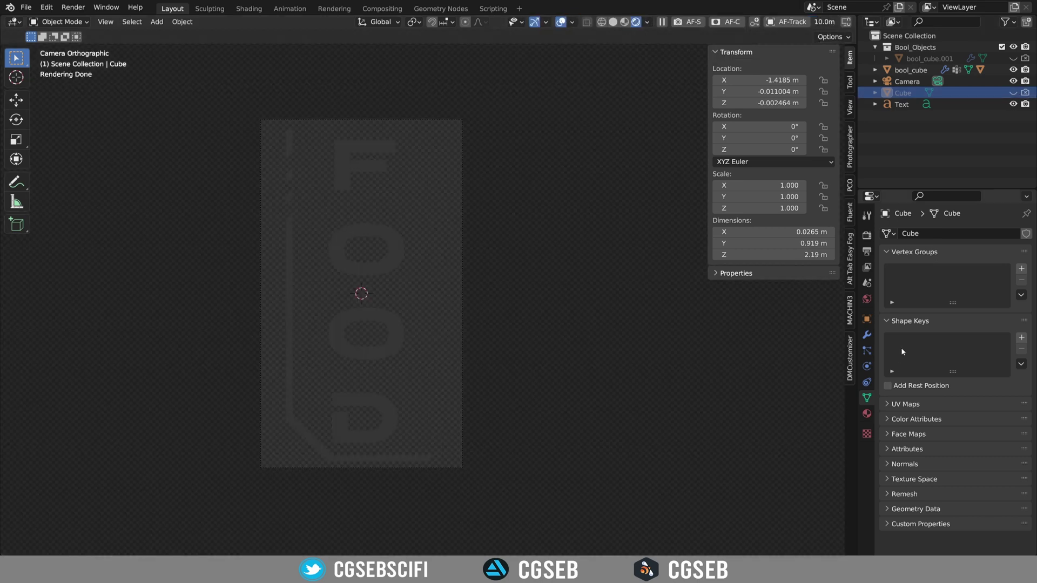
click(867, 299)
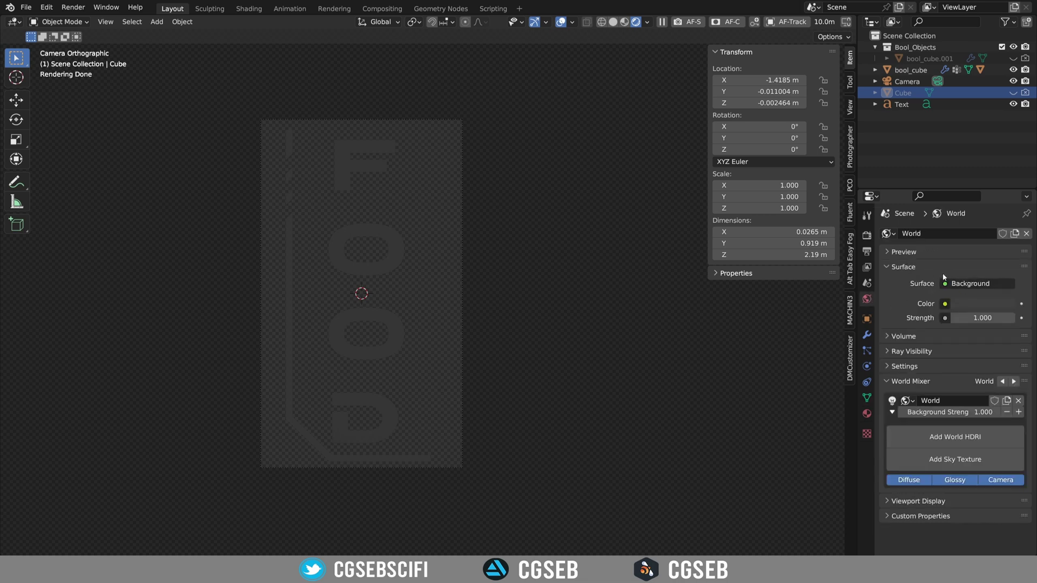
click(982, 318)
text(0)
key(Return)
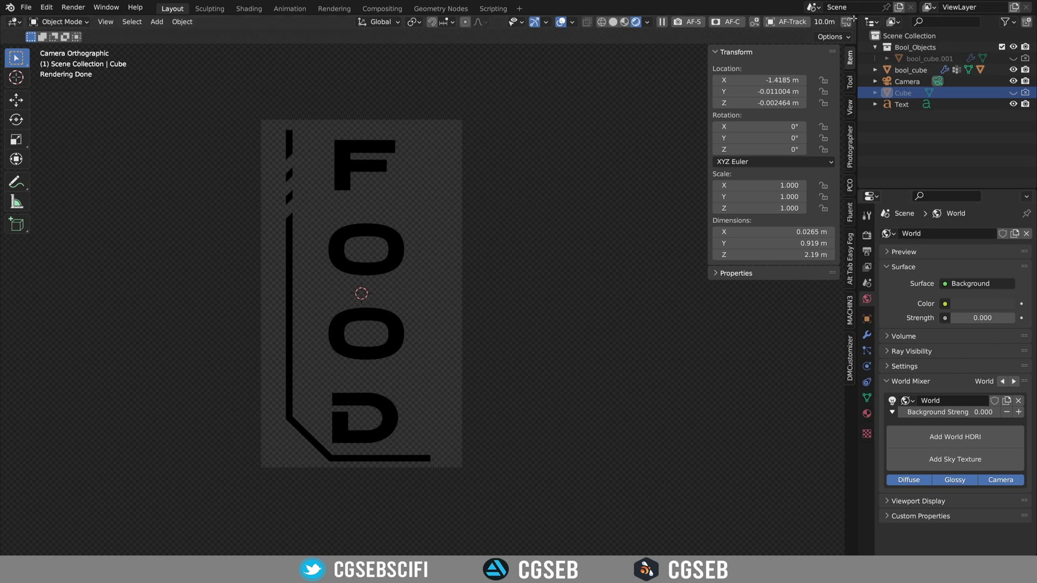
- Split the 3D view, enlarge the camera preview in one half and turn the other half into a Shader Editor
mouse_move(854, 18)
mouse_down()
mouse_move(757, 60)
mouse_move(297, 203)
mouse_move(382, 203)
mouse_up()
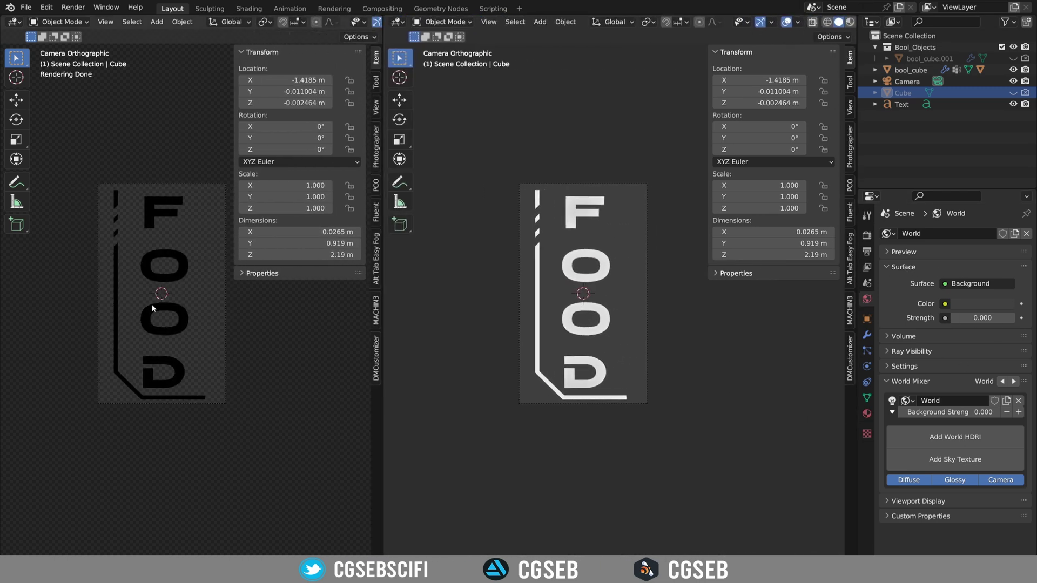
key(n)
scroll(177, 309, up, 4)
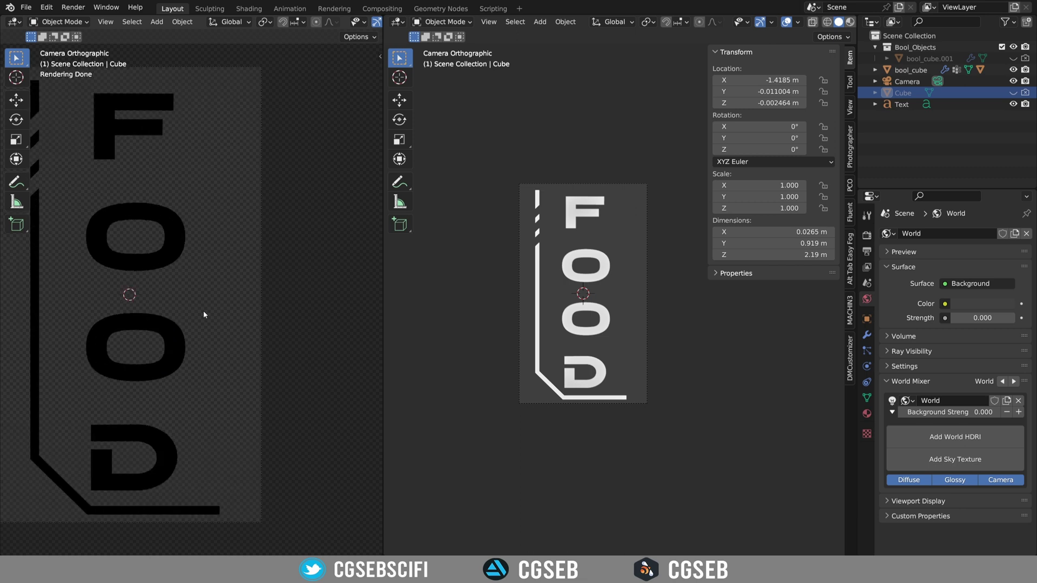
shift+middle_drag(203, 314, 283, 319)
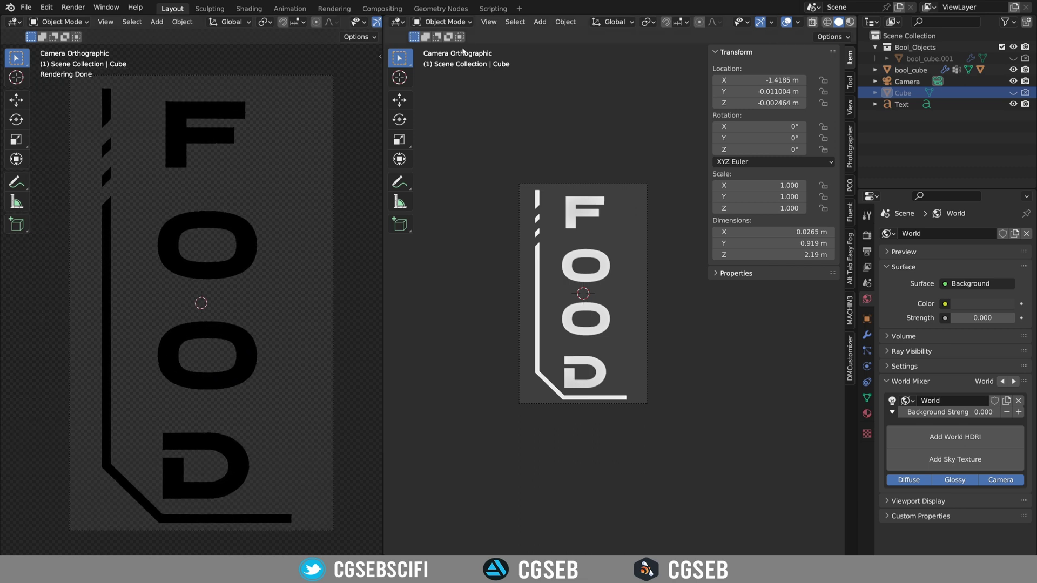
click(397, 21)
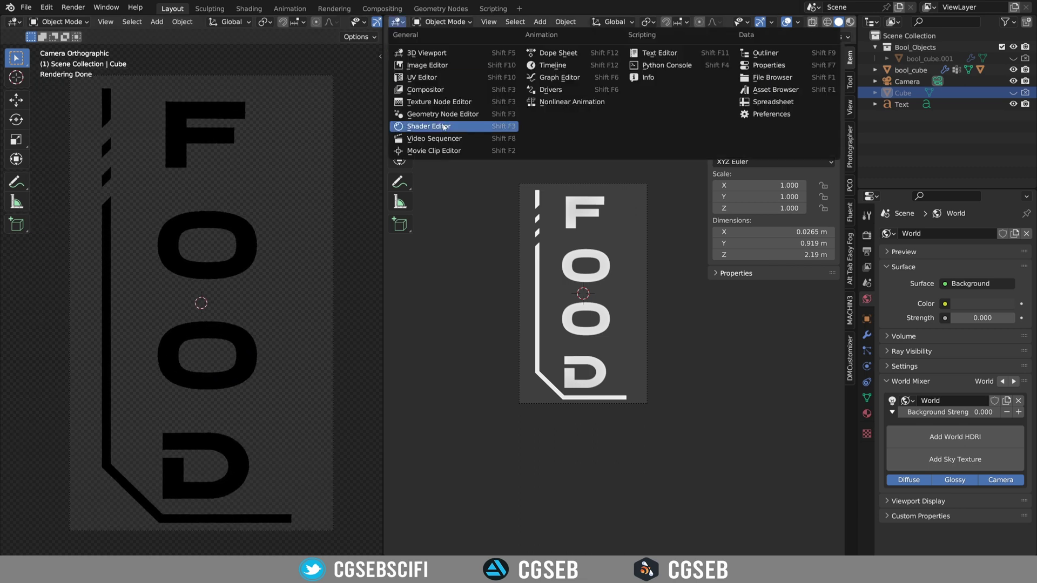
click(443, 126)
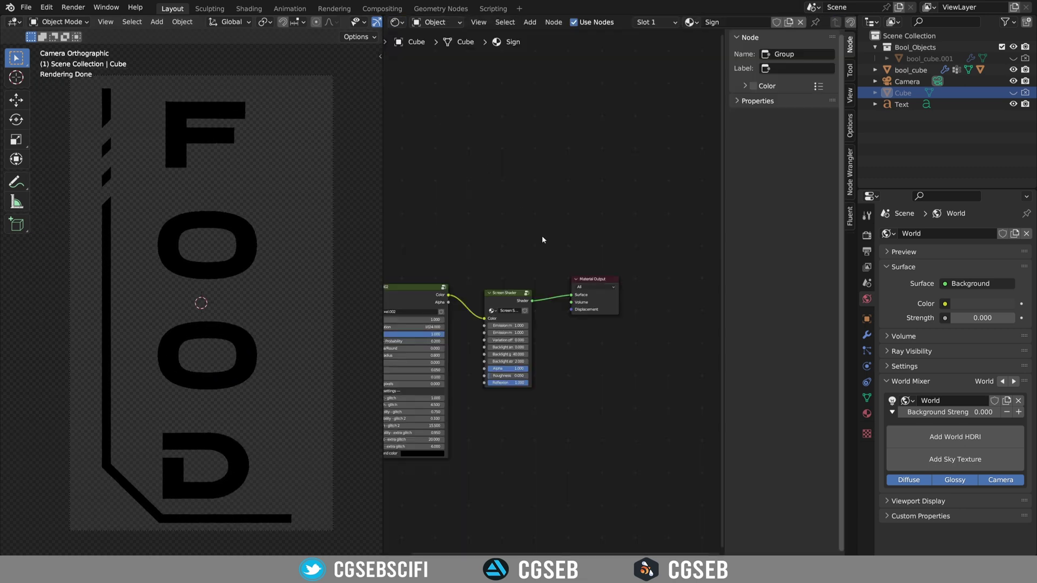
- Replace the Principled BSDF in the FOOD text's material with an Emission shader connected to the Material Output's Surface
click(684, 21)
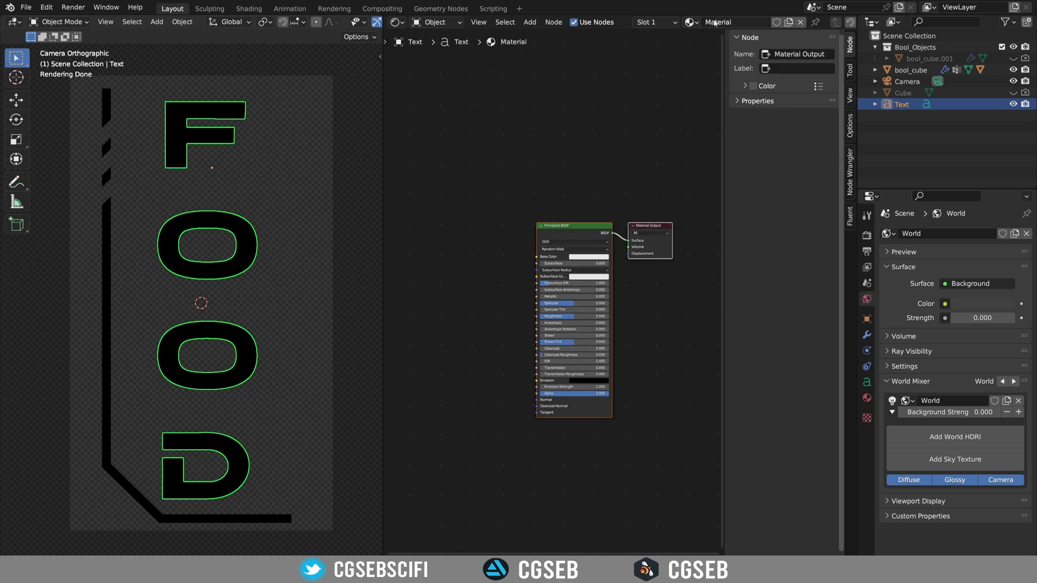
scroll(581, 237, up, 2)
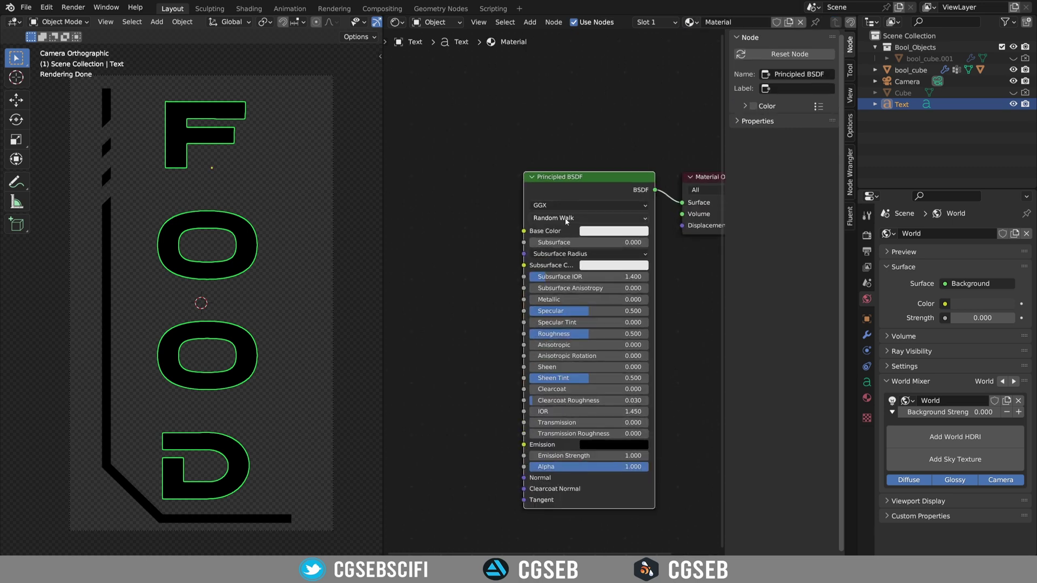
key(x)
key(shift+a)
click(553, 219)
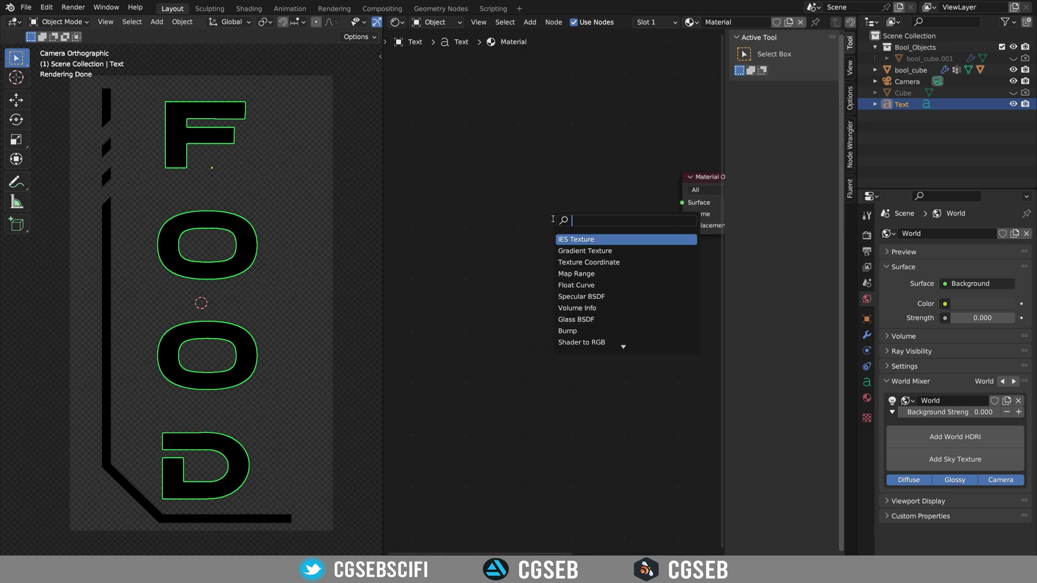
text(emiss)
key(Return)
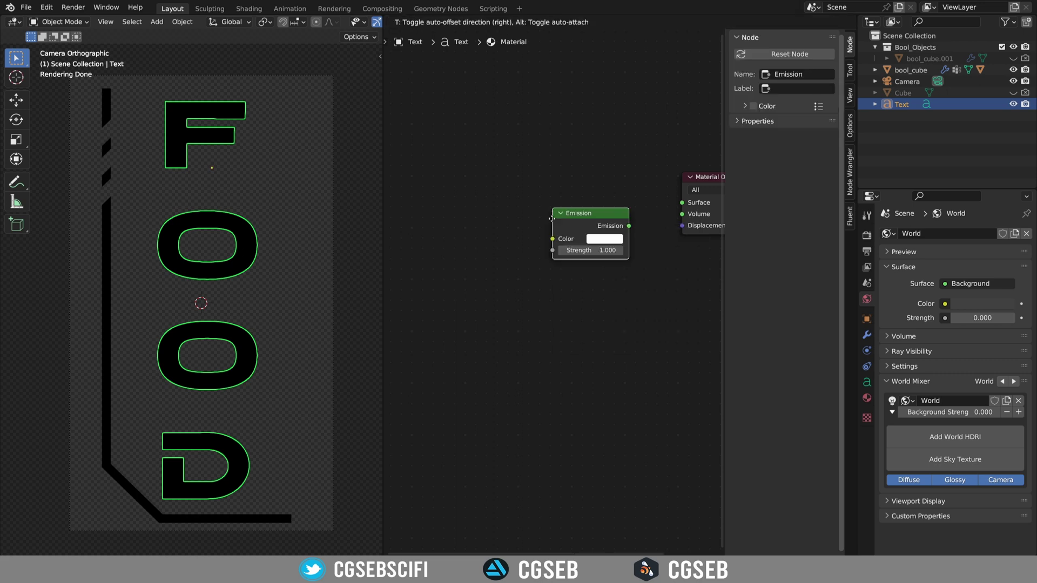
click(611, 208)
drag(634, 200, 681, 202)
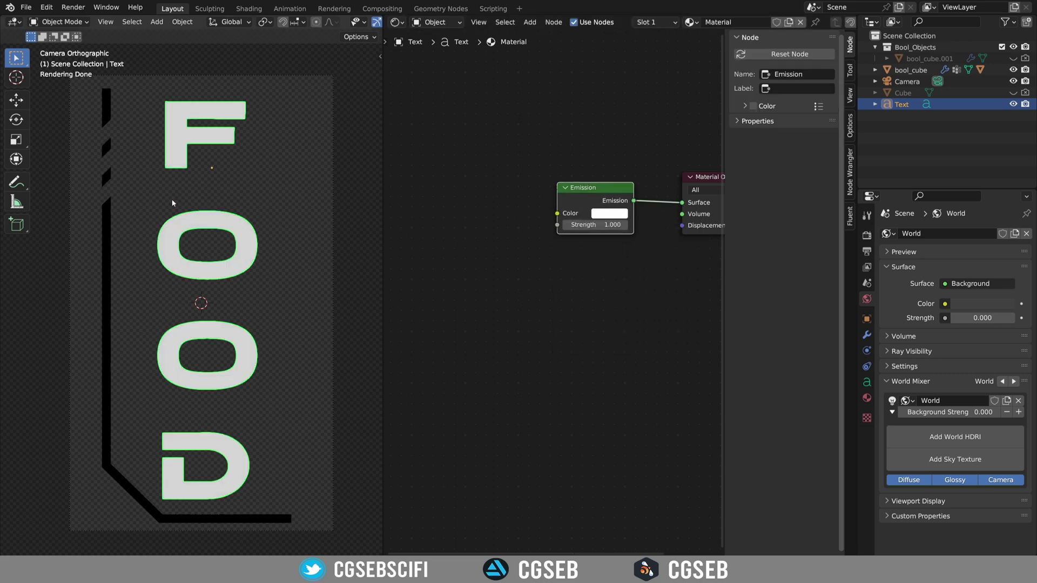
- Assign the text's existing Material to the notched border strip
click(106, 220)
click(633, 22)
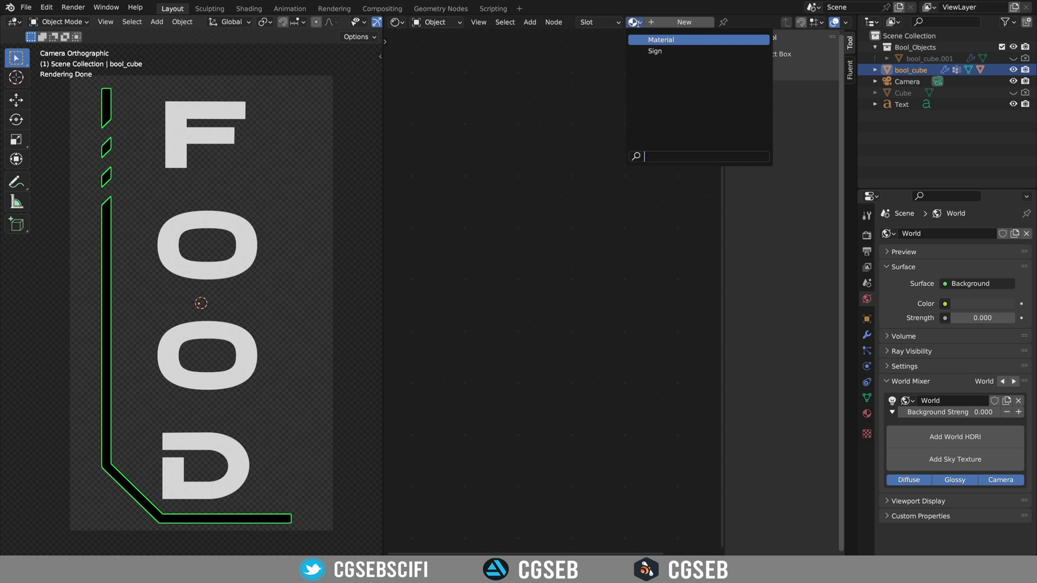
click(650, 40)
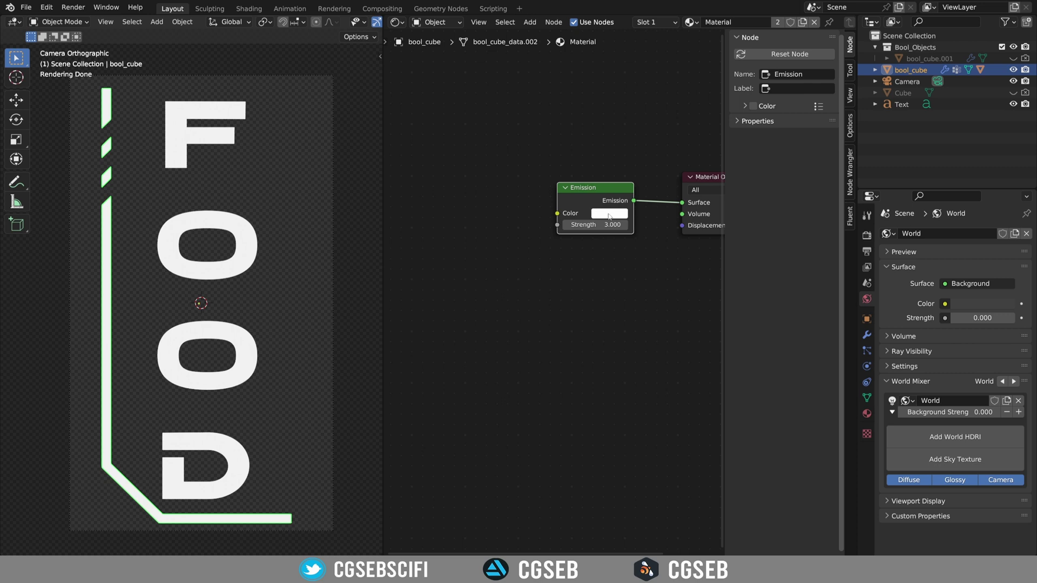
- Set the Emission shader's strength to 3 and its color to cyan with hue 0.516 and saturation 0.988
click(609, 215)
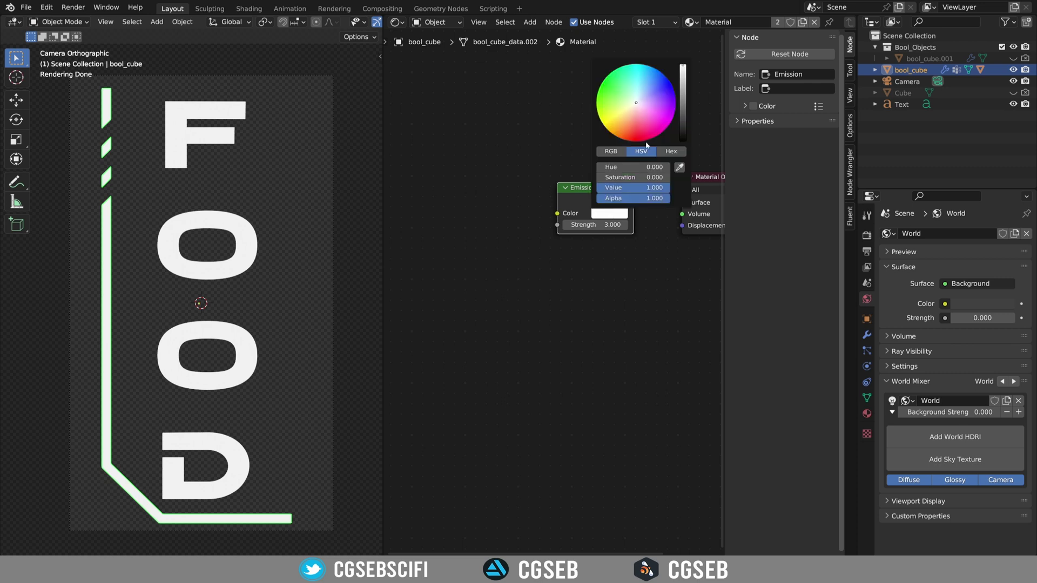
drag(645, 102, 639, 71)
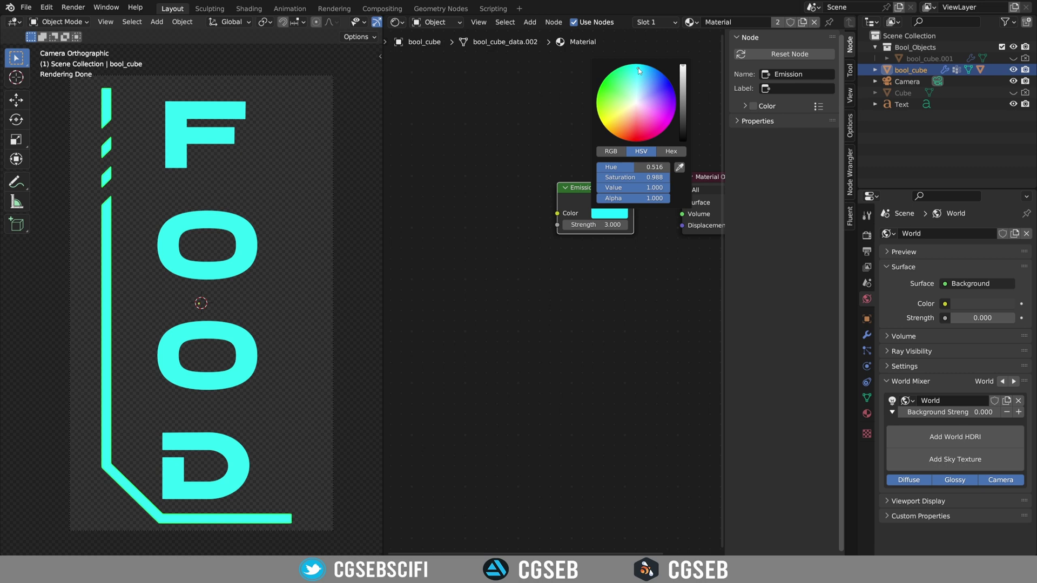
click(360, 206)
- Render the image and save it as untitled.png in a folder on the Desktop
key(F12)
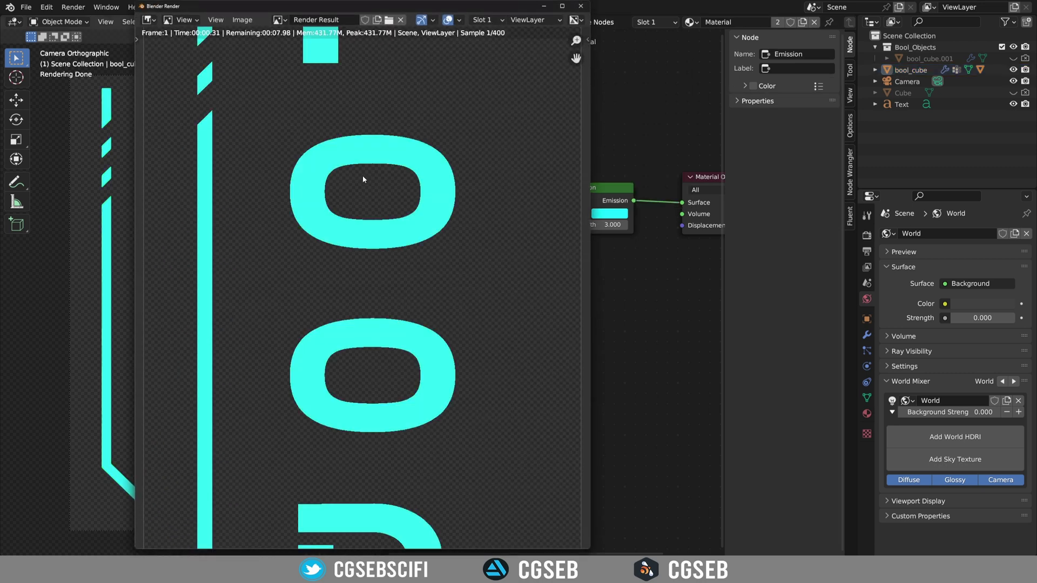
click(242, 19)
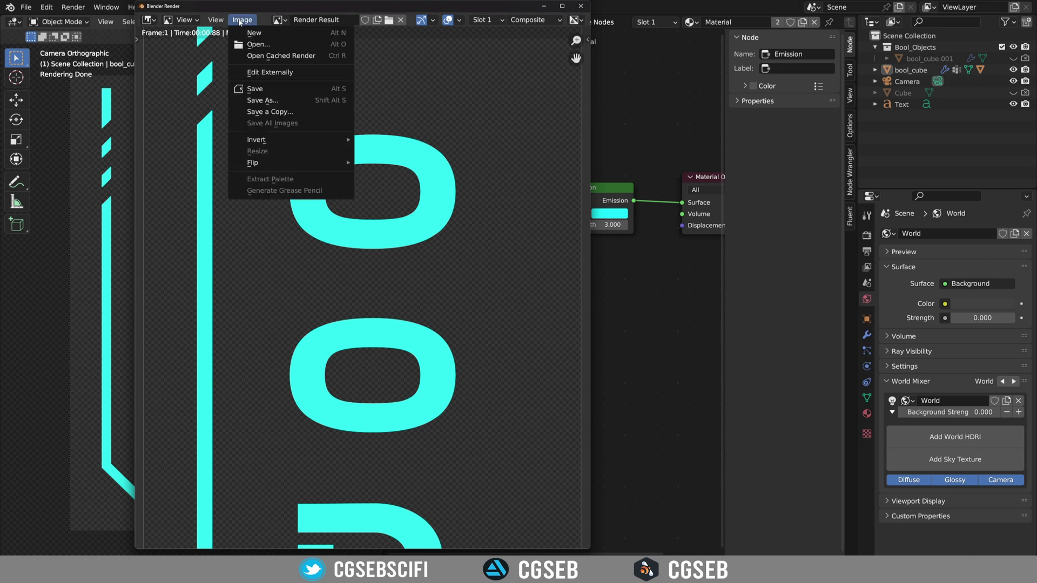
click(265, 89)
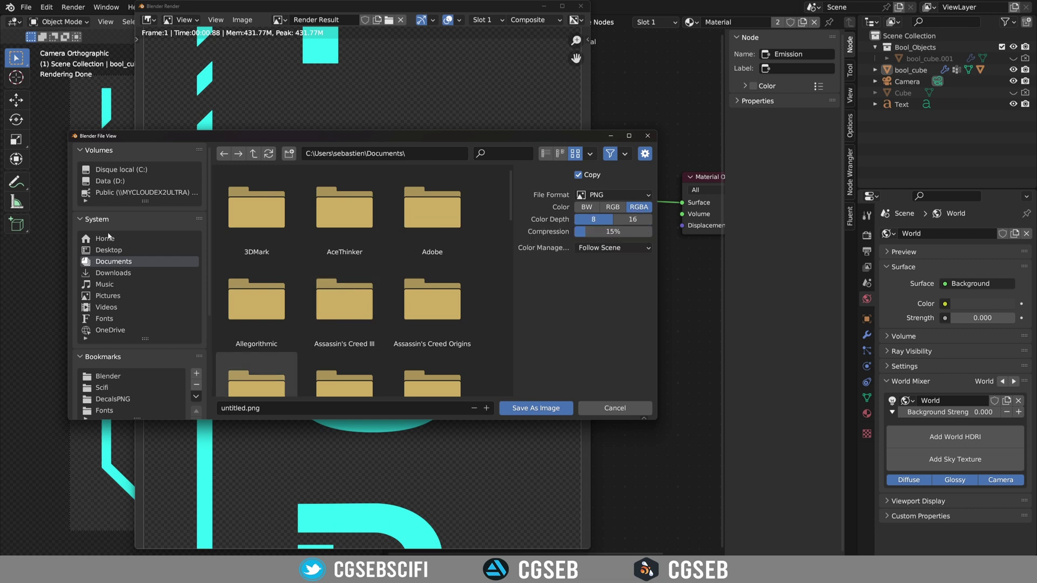
click(109, 251)
double_click(345, 211)
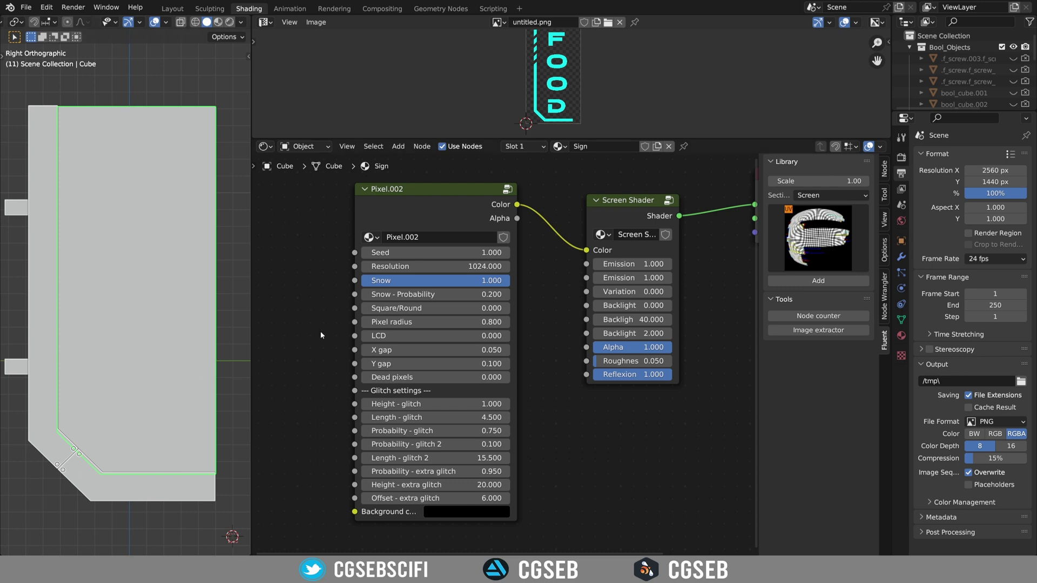
- Review the sections of the Fluent node library and choose Screen
scroll(378, 297, down, 1)
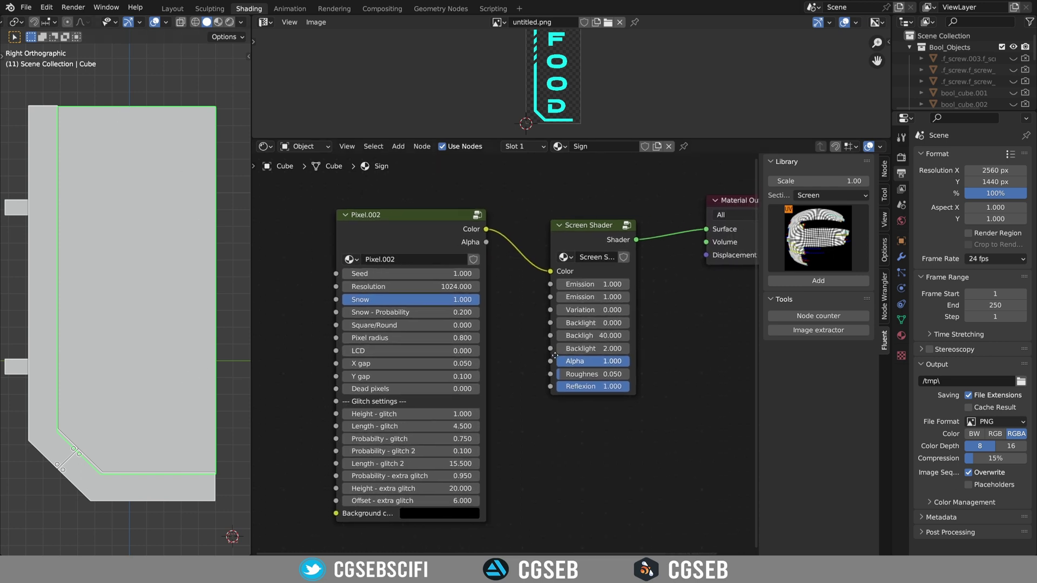
click(846, 195)
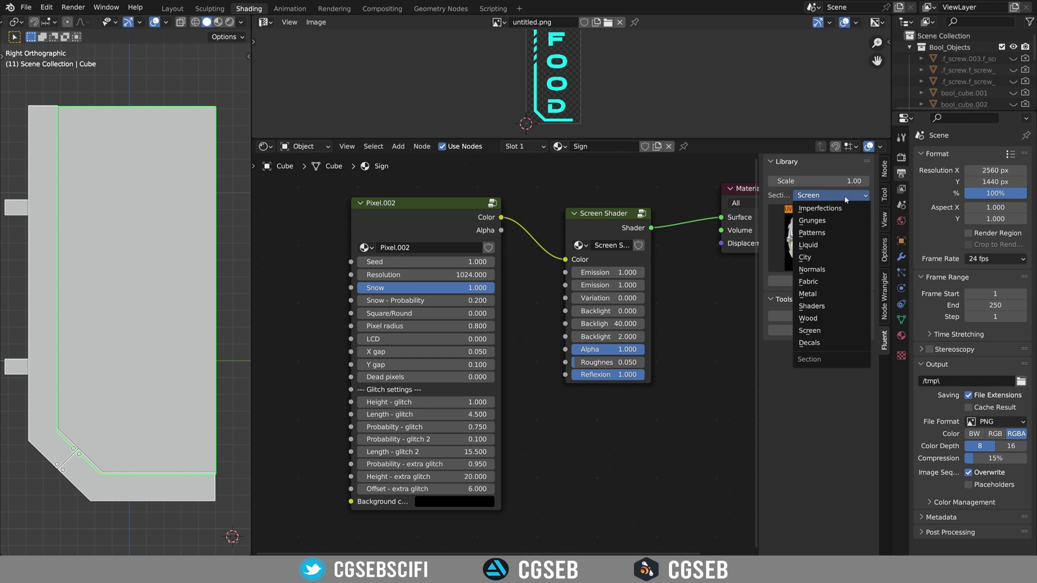
click(810, 331)
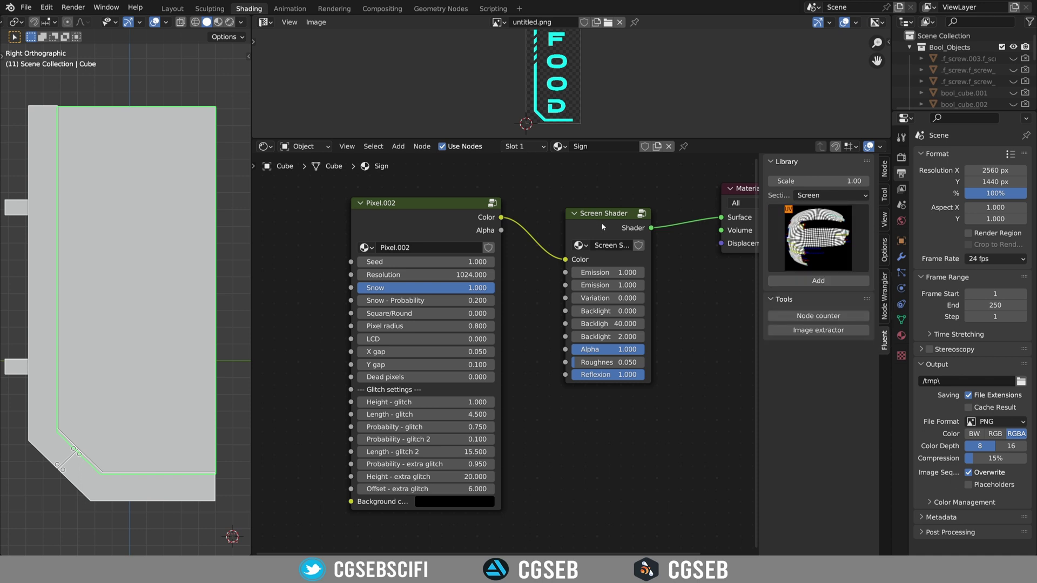
- Open the Pixel.002 node group of the Sign material and locate its SET IMAGE HERE frame
click(430, 219)
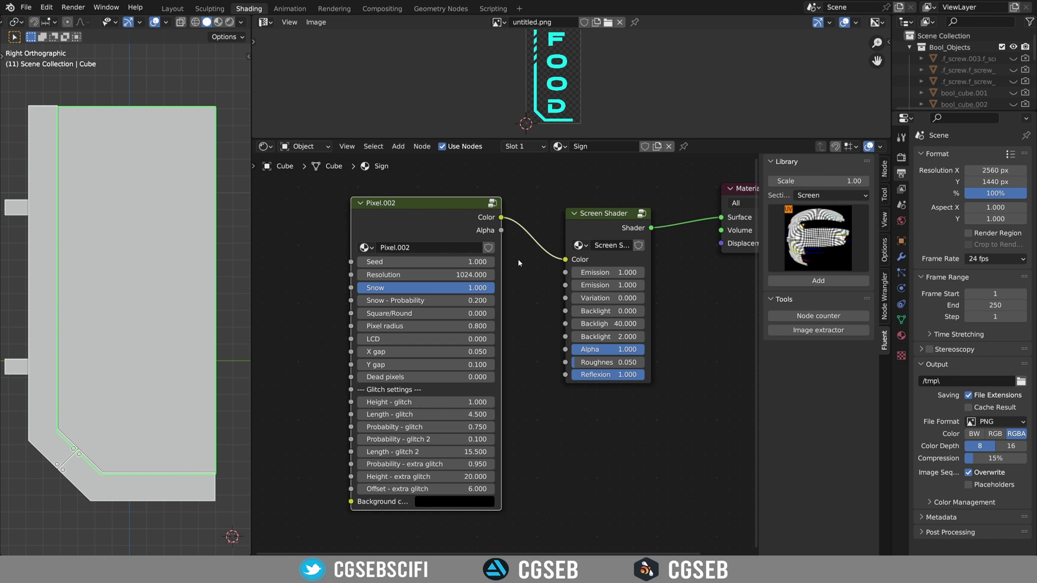
middle_drag(447, 243, 537, 239)
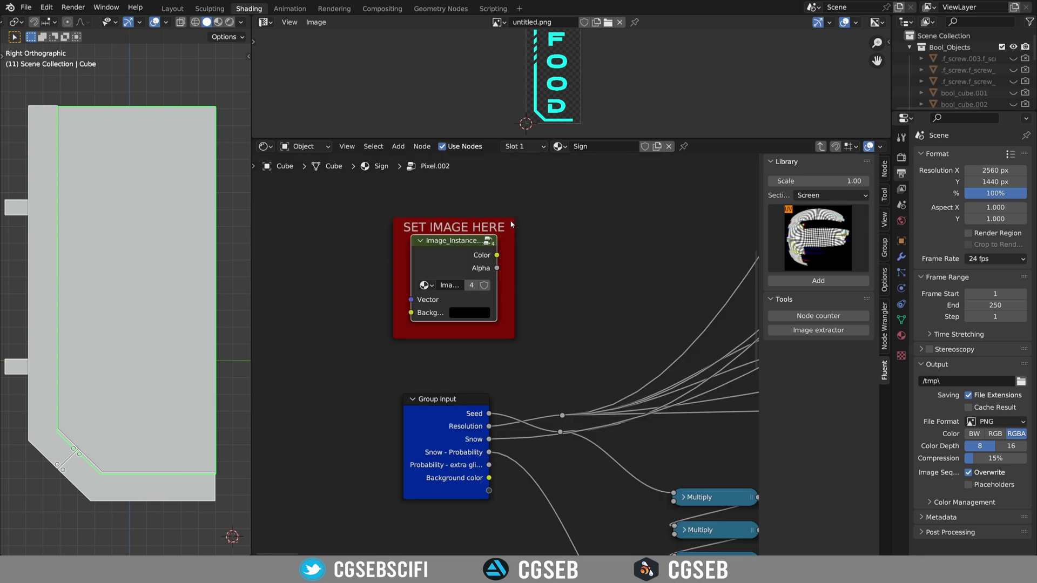
scroll(541, 252, down, 5)
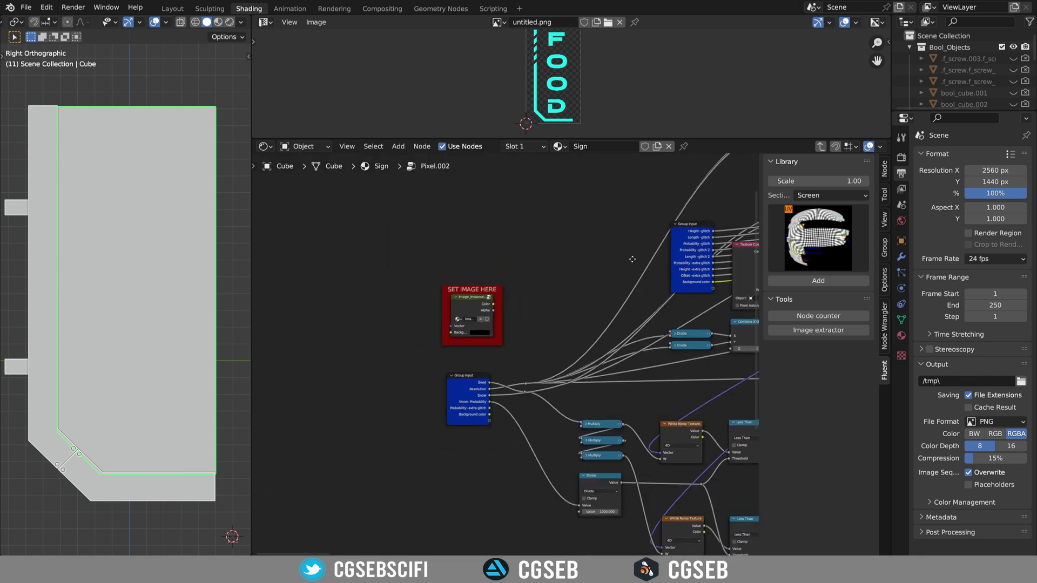
scroll(506, 350, up, 2)
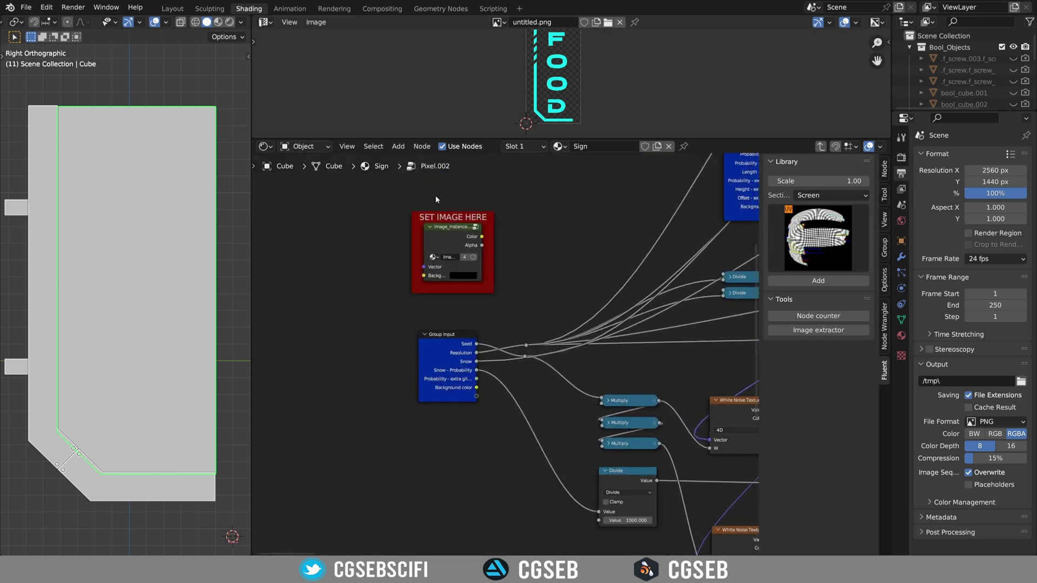
- Open the image group inside the SET IMAGE HERE frame and load untitled.png from the Desktop into its image texture
click(448, 228)
key(Tab)
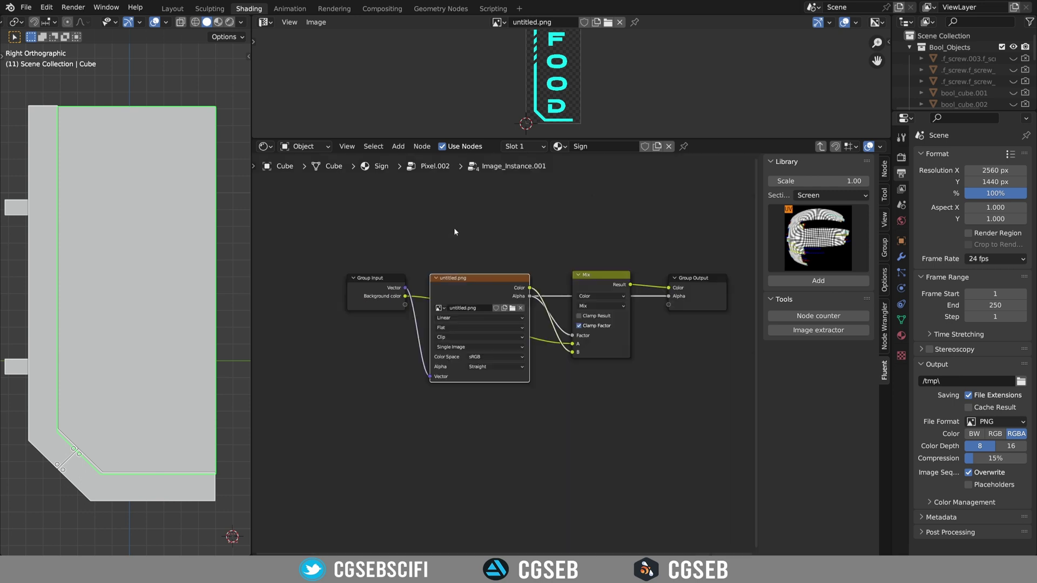
scroll(453, 228, up, 3)
scroll(577, 223, up, 1)
click(577, 267)
click(532, 267)
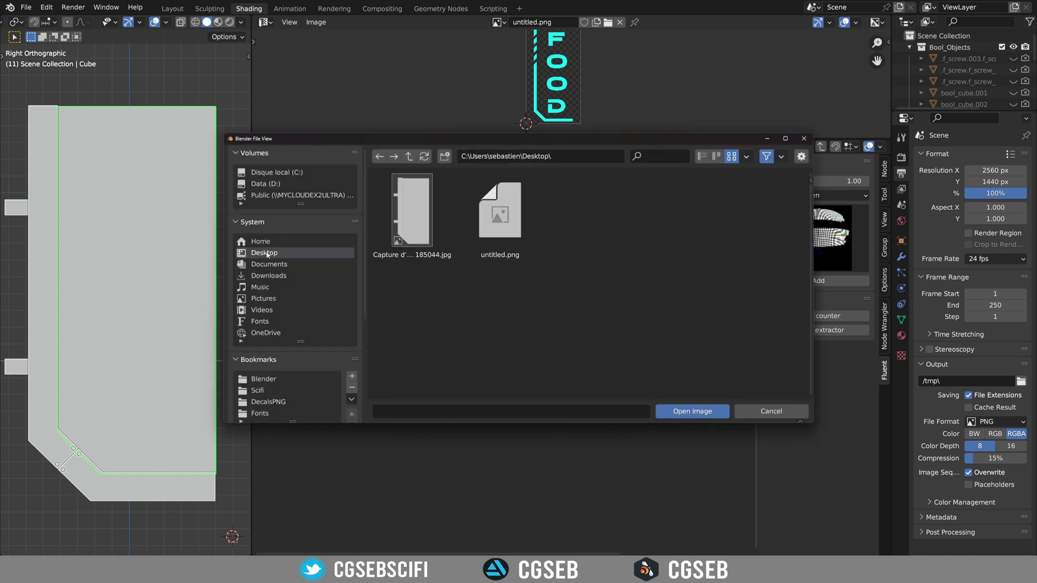
double_click(508, 225)
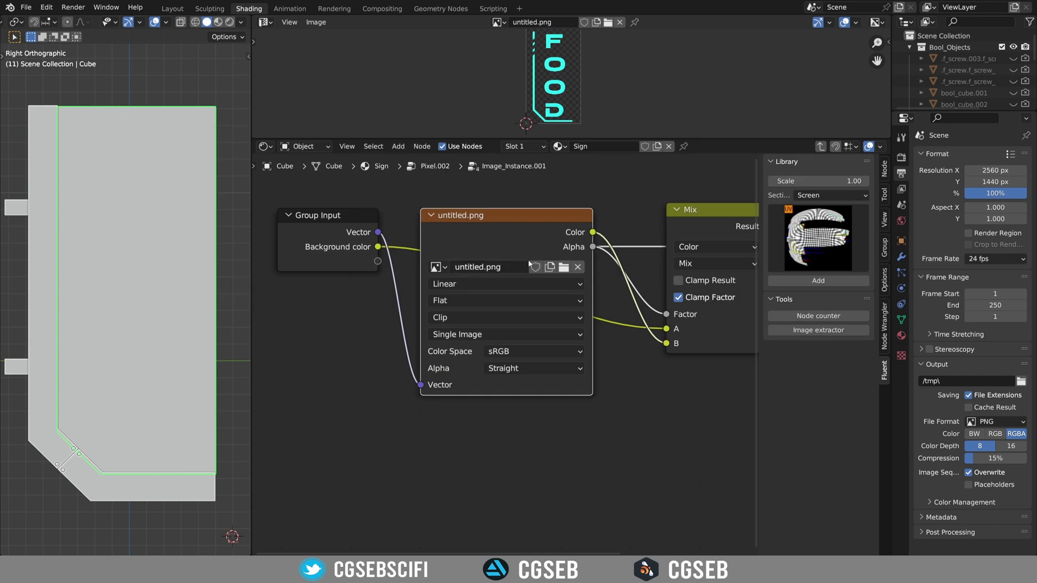
- Keep the image texture's extension on Clip and return to the top level of the Sign material
click(458, 317)
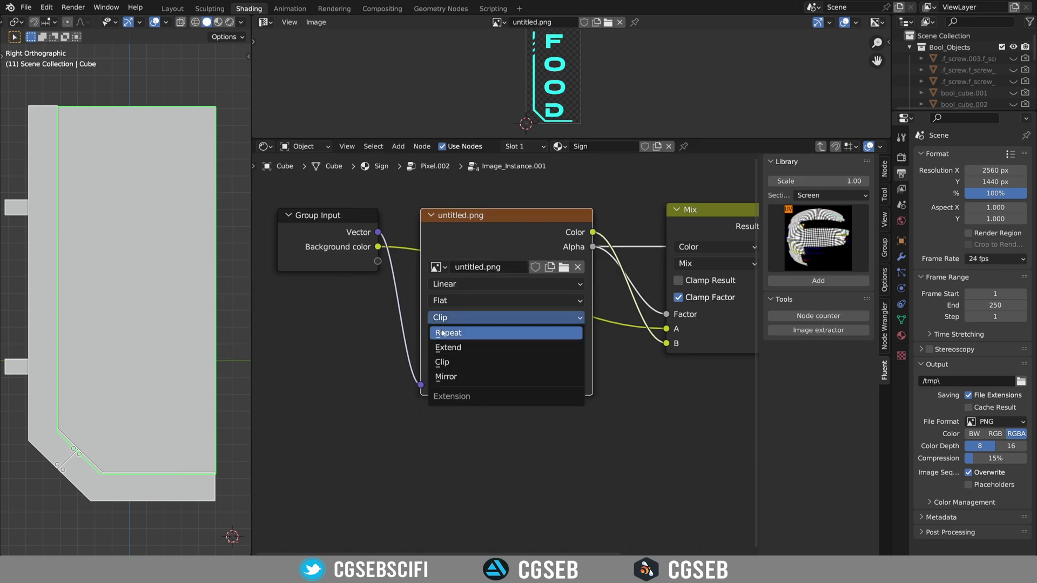
click(446, 364)
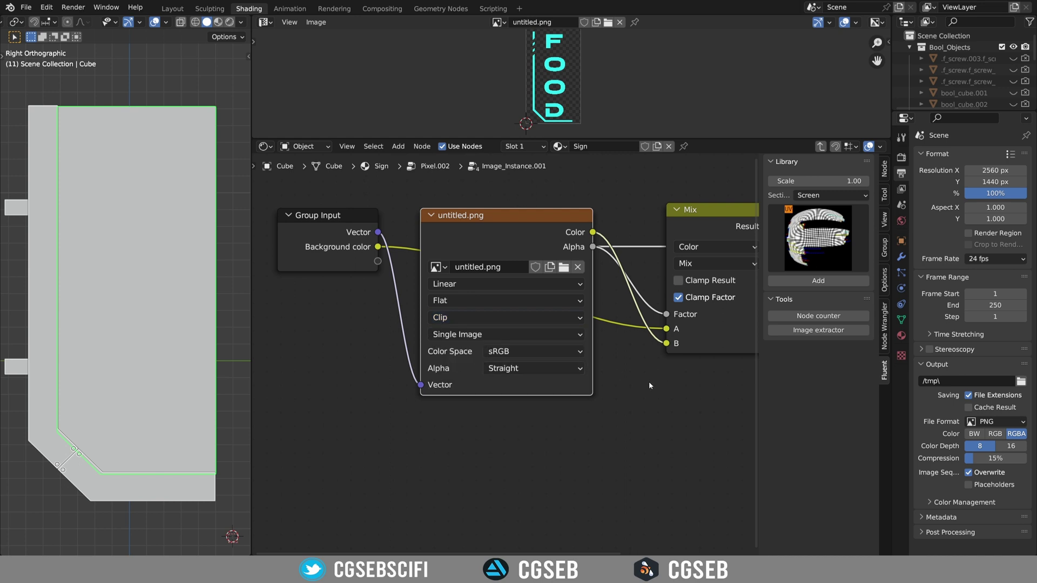
click(820, 147)
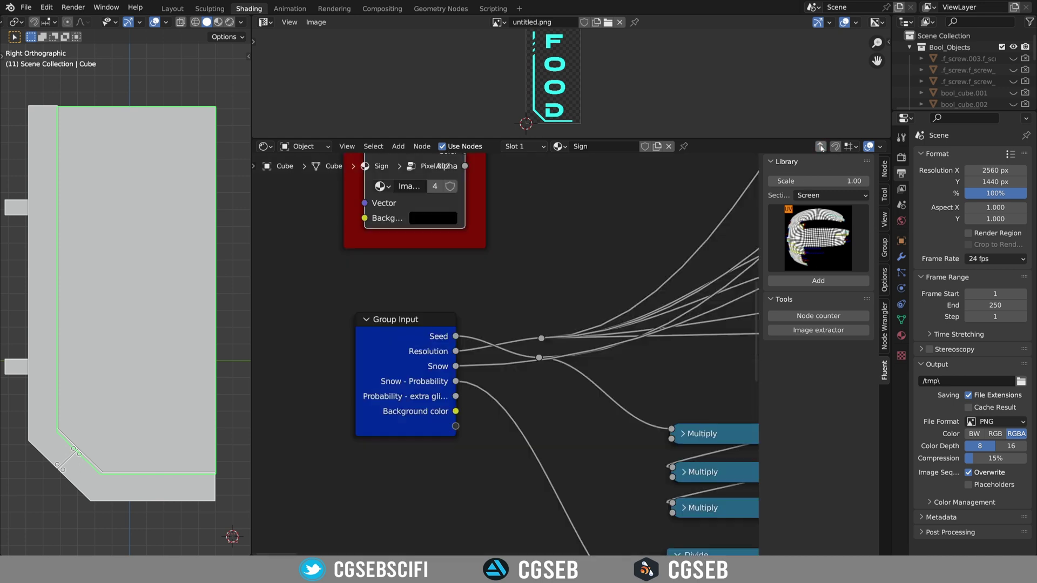
click(820, 147)
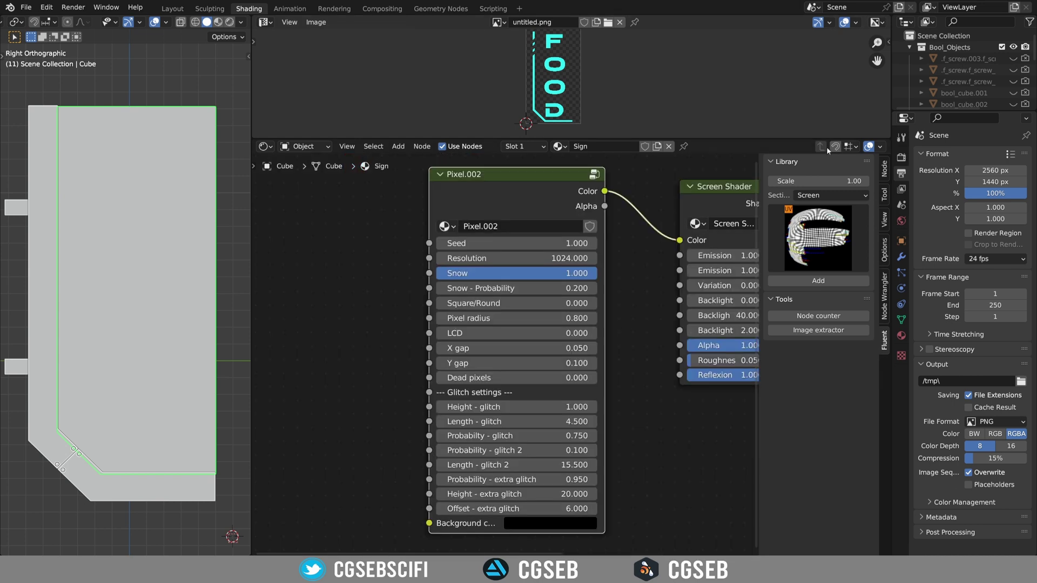
- Enlarge the image area above the node editor and switch it to the UV Editor
middle_drag(619, 266, 544, 264)
scroll(547, 265, down, 1)
drag(540, 139, 540, 310)
click(263, 22)
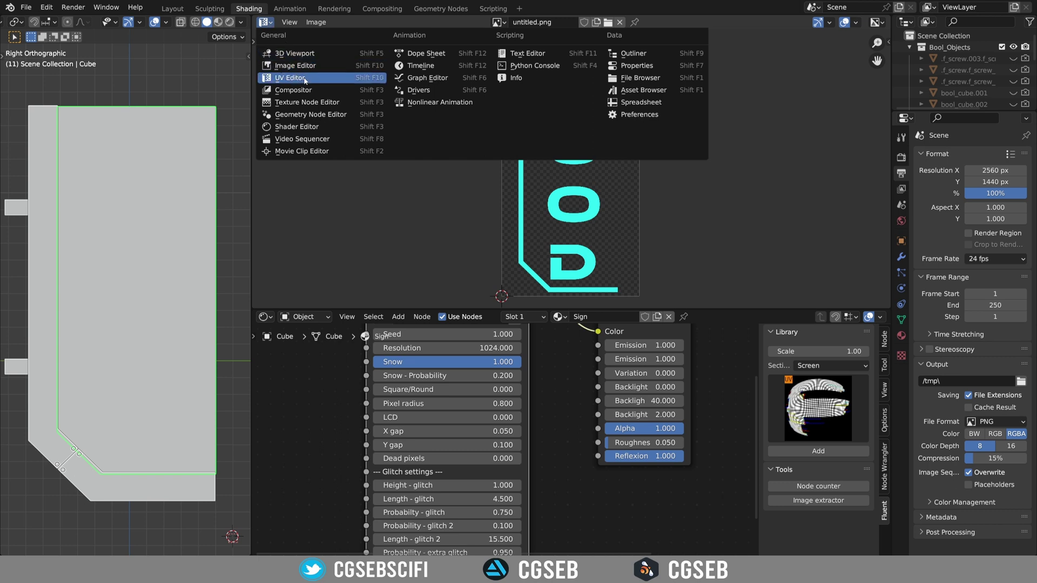
- Select the sign panel's large front face in face mode and unwrap it
middle_drag(195, 164, 169, 167)
key(Tab)
click(165, 100)
key(Tab)
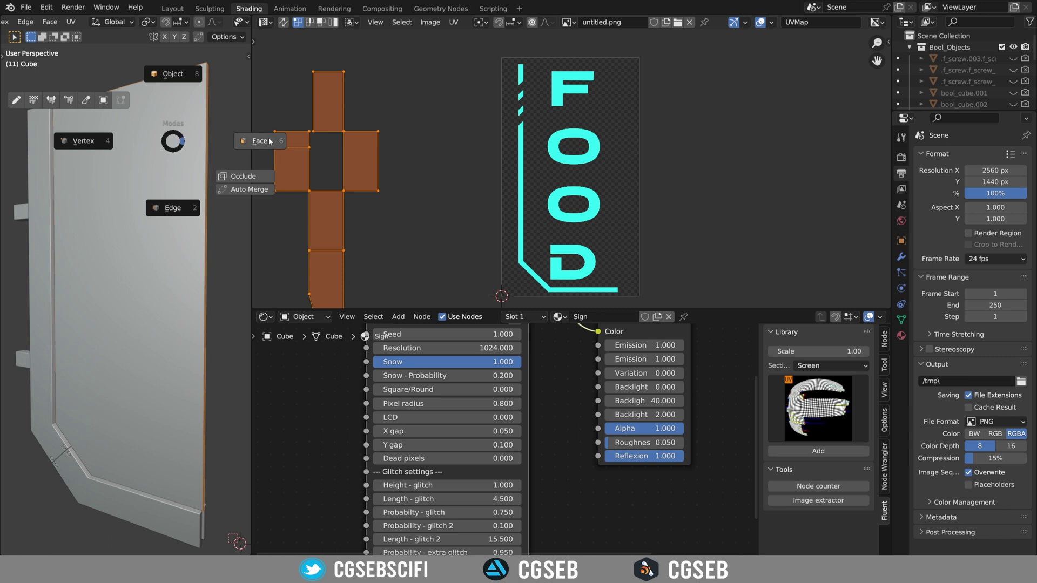
click(270, 141)
click(163, 160)
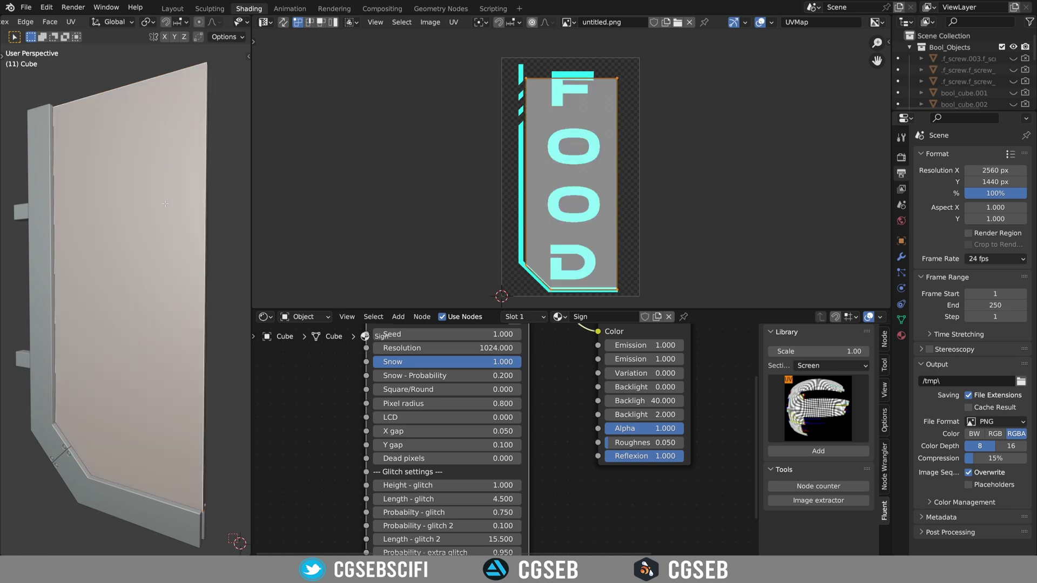
key(u)
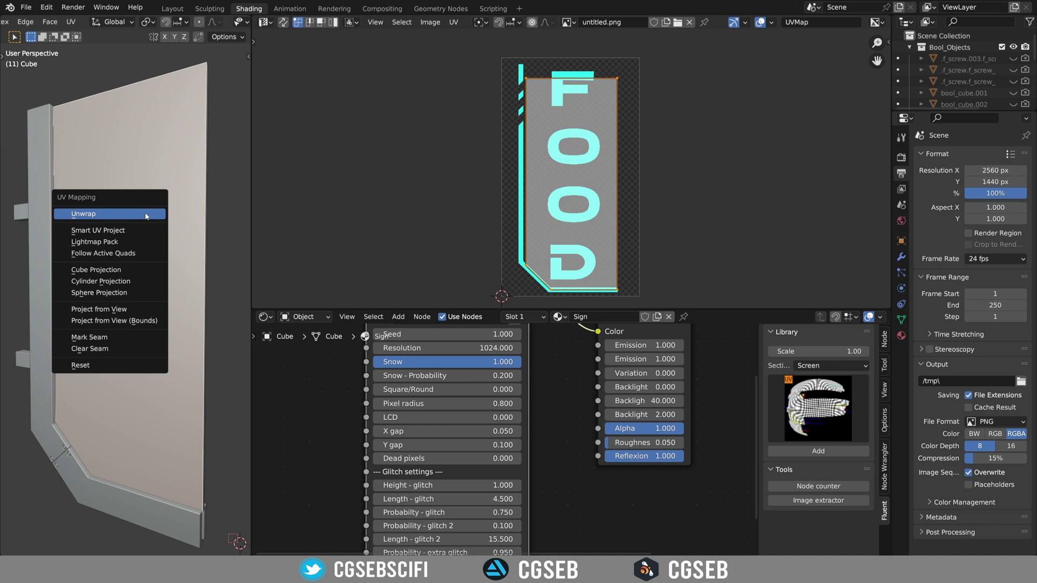
click(89, 214)
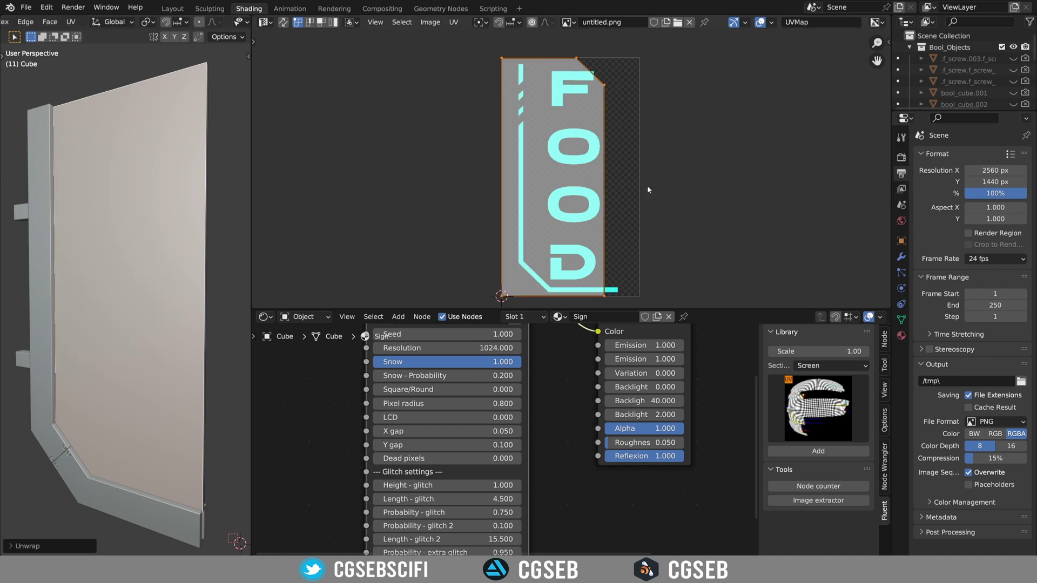
- Rotate the front face's UV island half a turn and move it over the FOOD graphic
key(r)
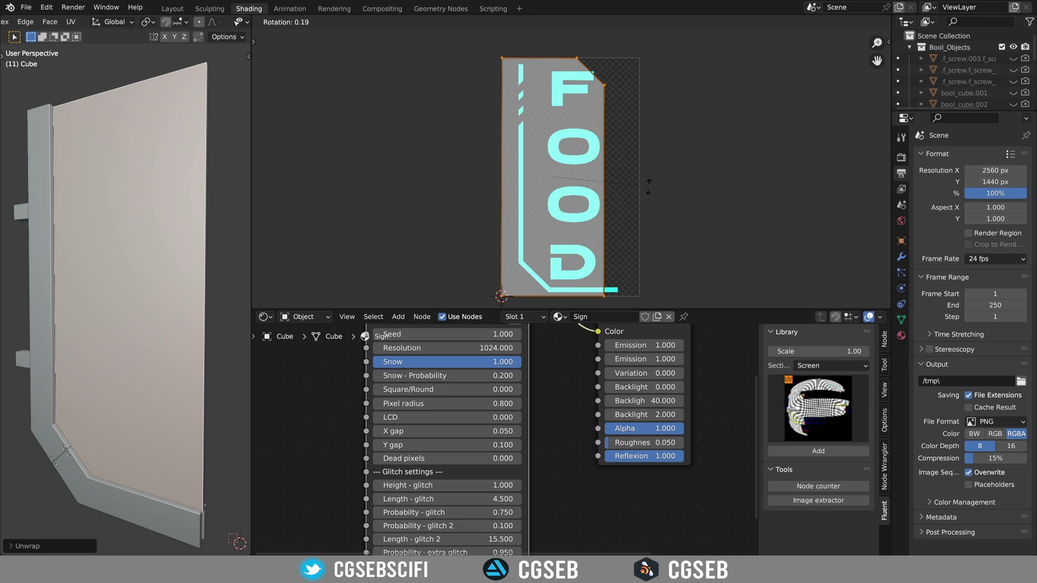
click(880, 159)
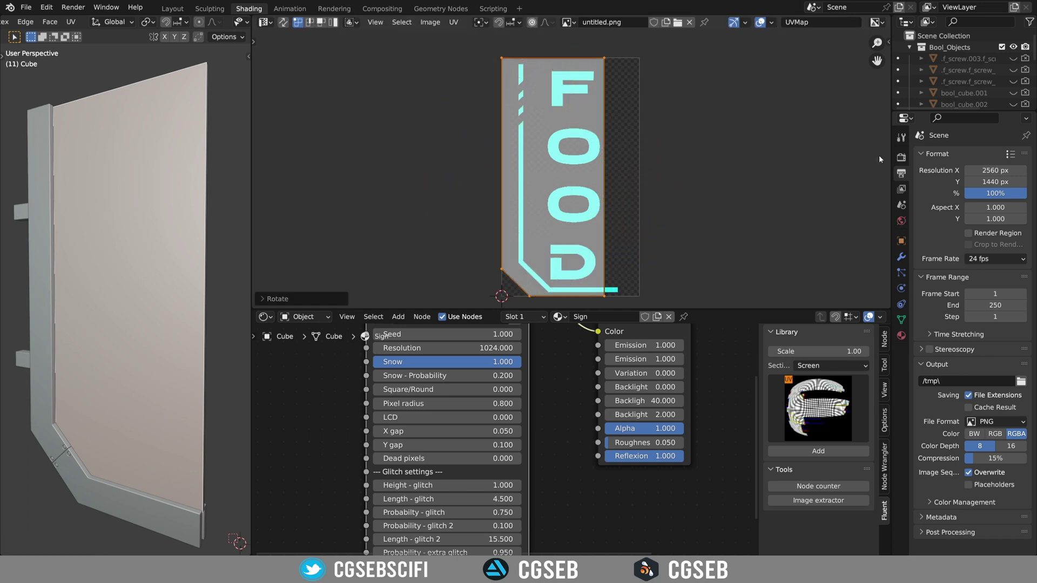
key(g)
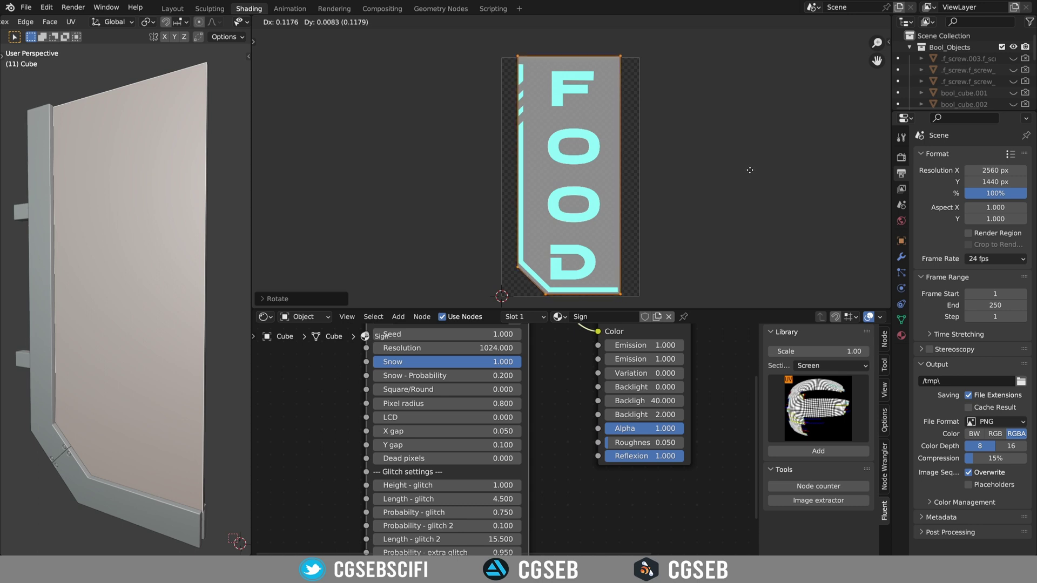
click(750, 170)
- Scale the front face's UV island slightly, finishing along Y, to fit the border of the FOOD graphic
key(s)
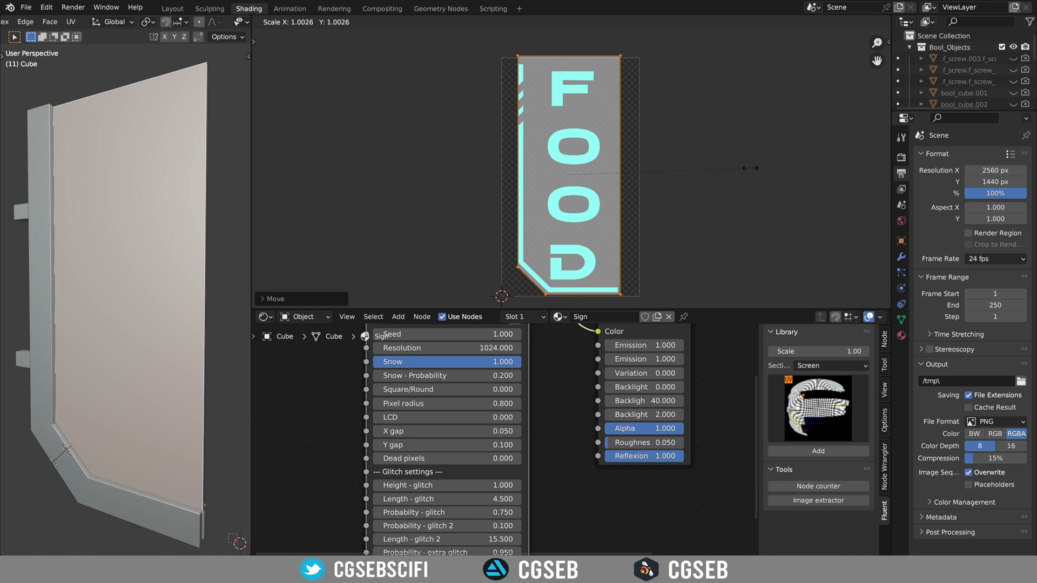
click(752, 169)
key(s)
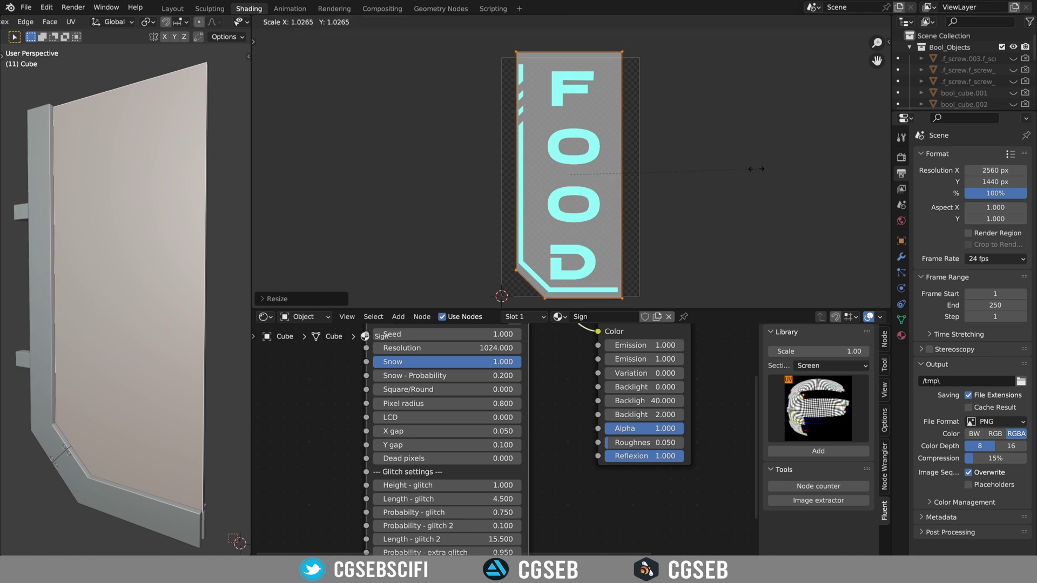
key(x)
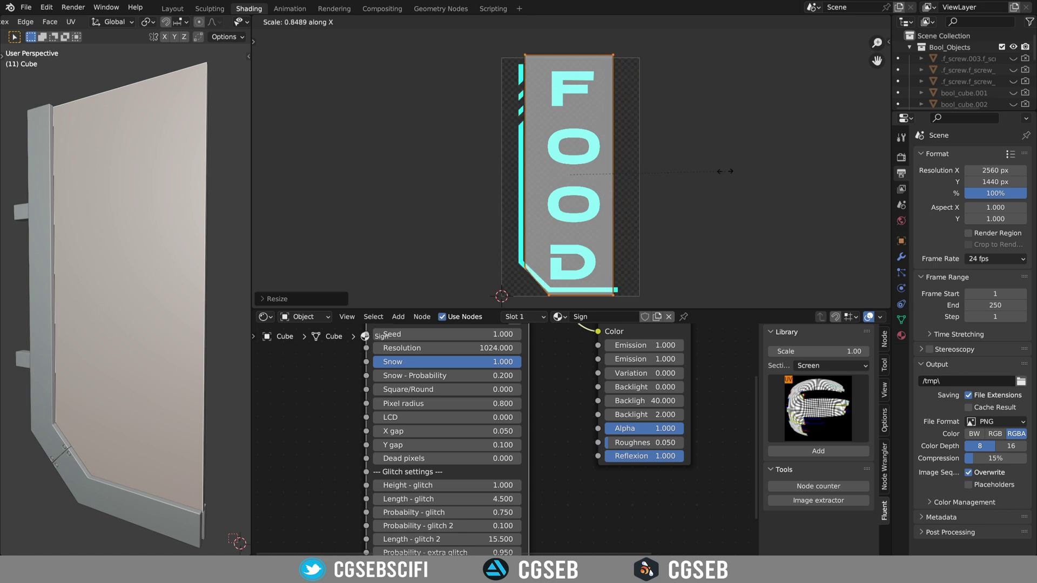
key(y)
click(761, 182)
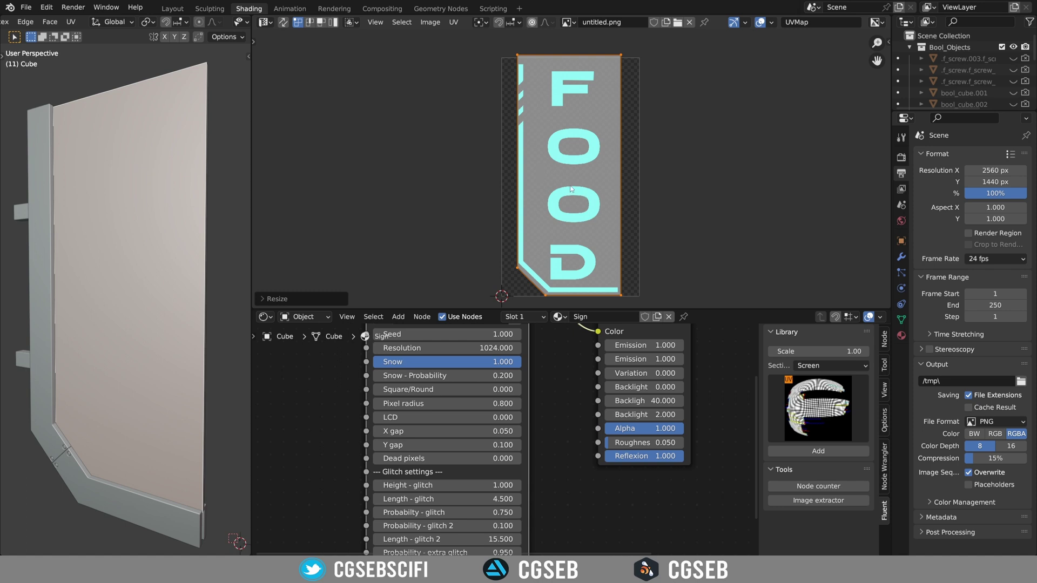
scroll(570, 189, up, 1)
scroll(593, 210, down, 4)
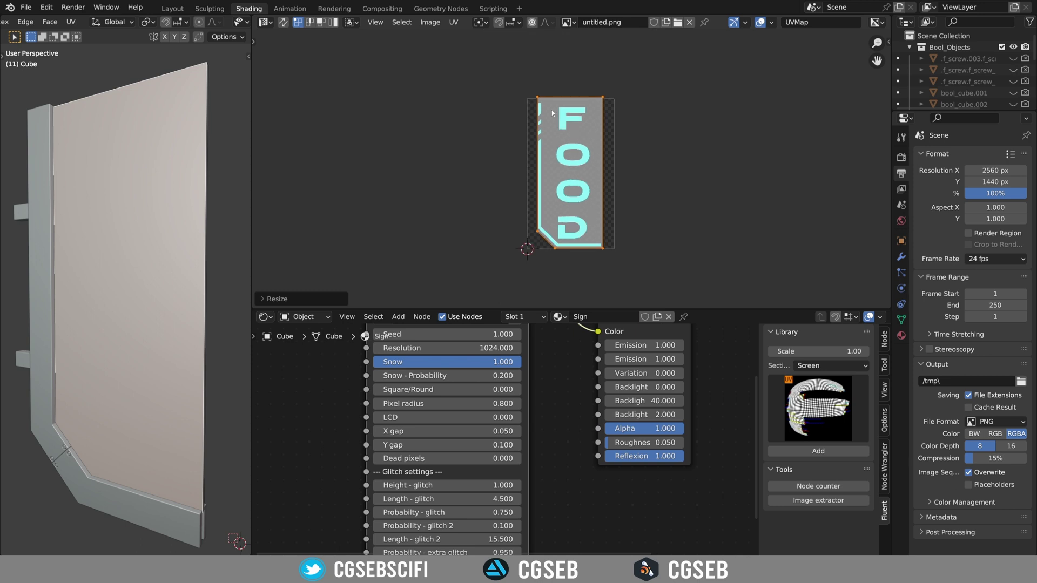
- Invert the face selection to pick all the panel's faces except the front one
scroll(168, 224, down, 3)
middle_drag(202, 216, 150, 229)
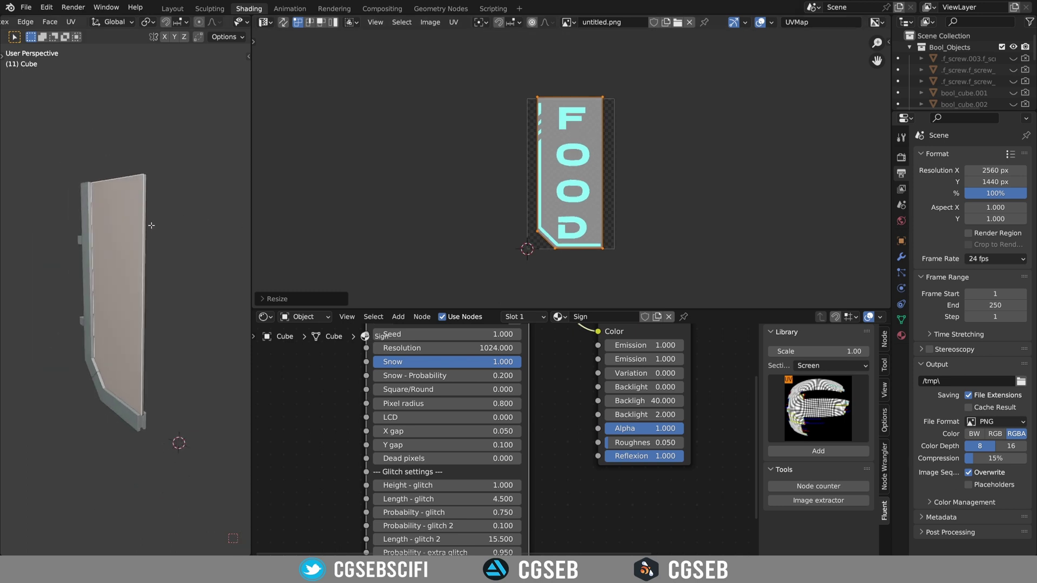
key(ctrl+i)
middle_drag(232, 195, 125, 205)
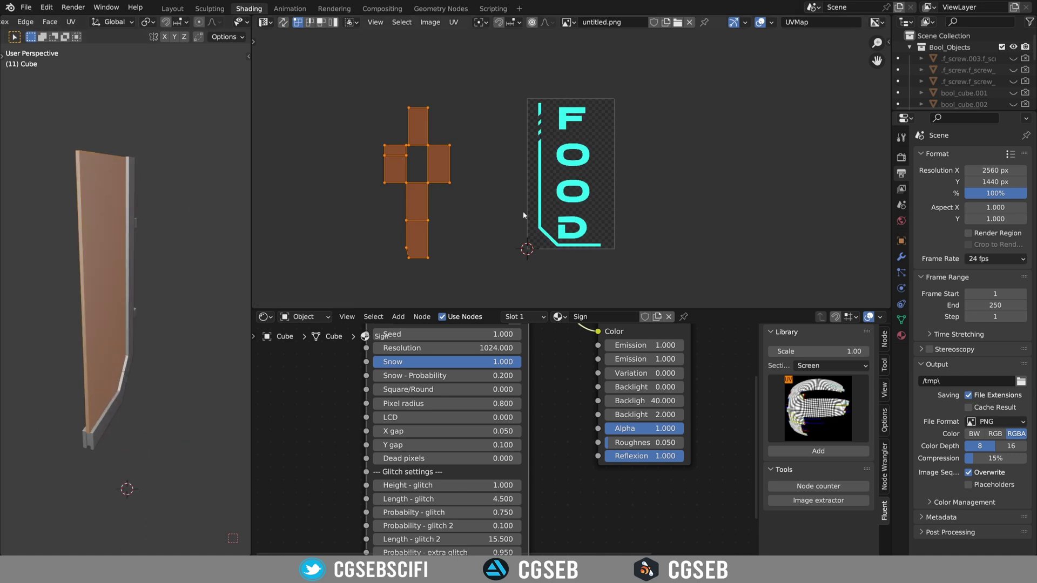
- Try the selected faces' UVs over the FOOD graphic, and move them outside the image bounds
middle_drag(517, 158, 508, 160)
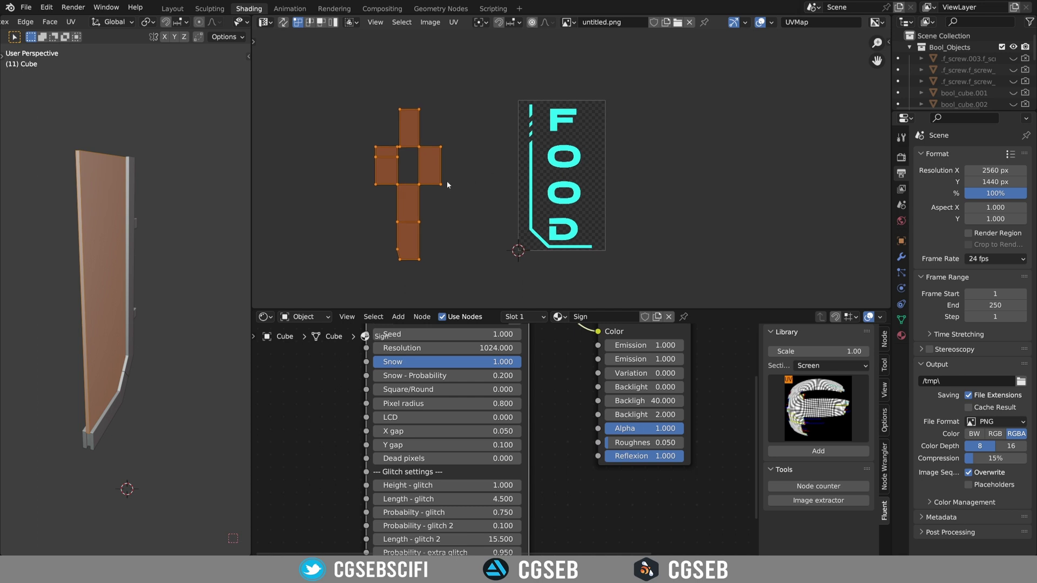
key(g)
click(543, 97)
scroll(542, 97, up, 2)
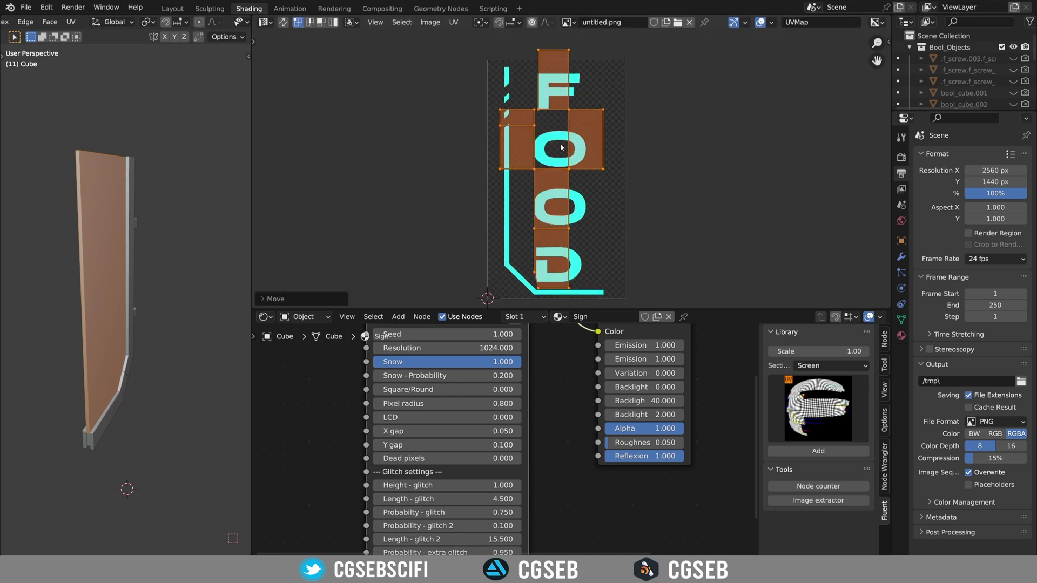
key(a)
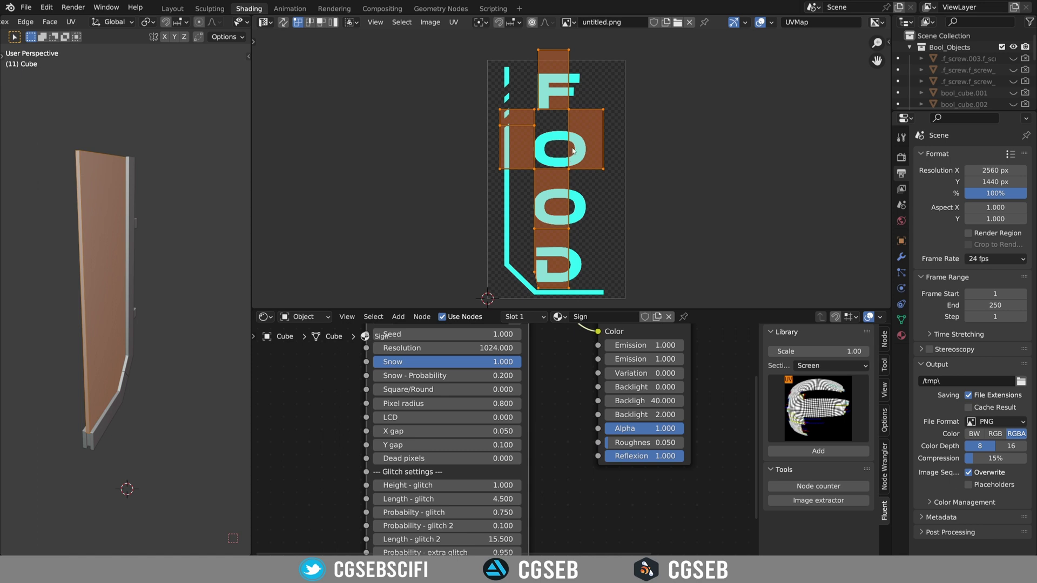
key(g)
click(366, 146)
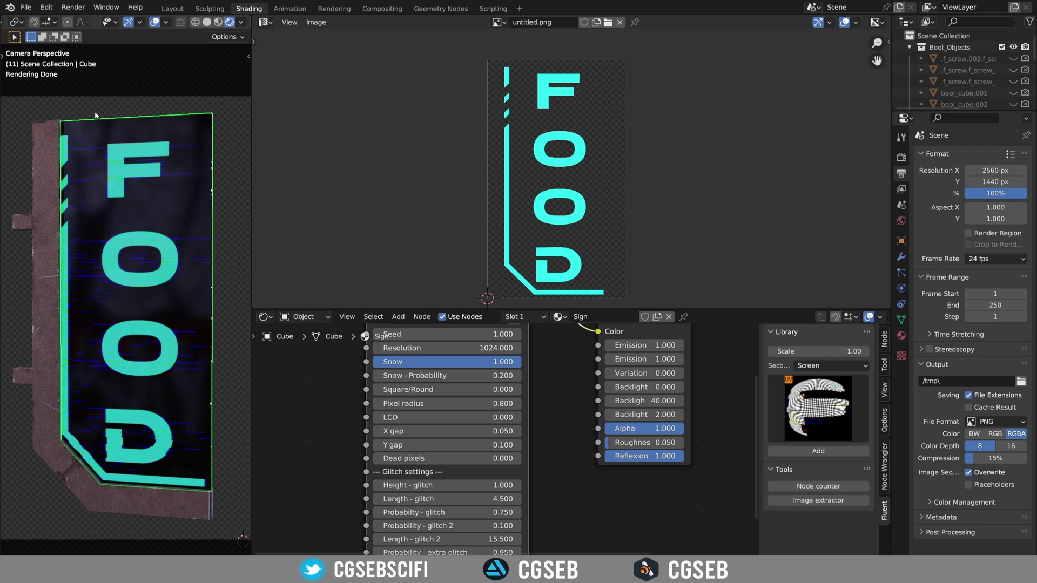
- Enlarge the node editor and set Snow and Probability - glitch to 0 on the Pixel.002 node
drag(468, 310, 467, 53)
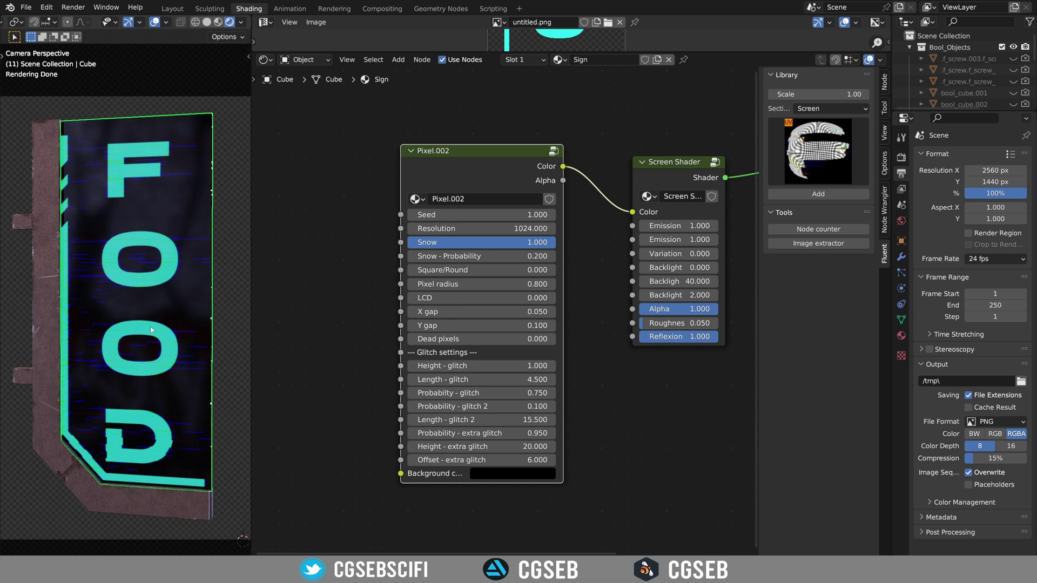
scroll(174, 152, up, 2)
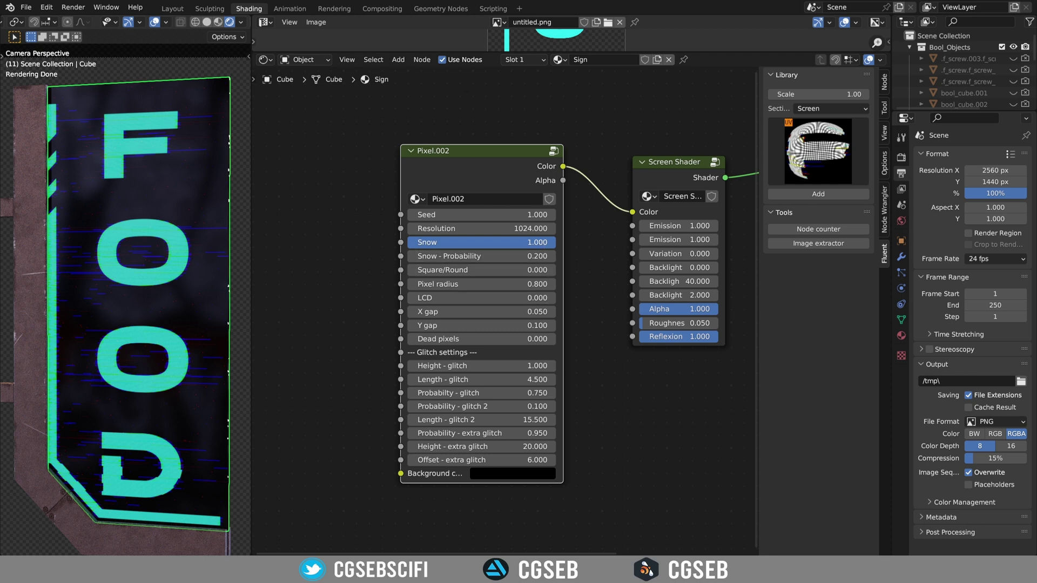
drag(552, 243, 412, 246)
click(496, 391)
text(0)
key(Return)
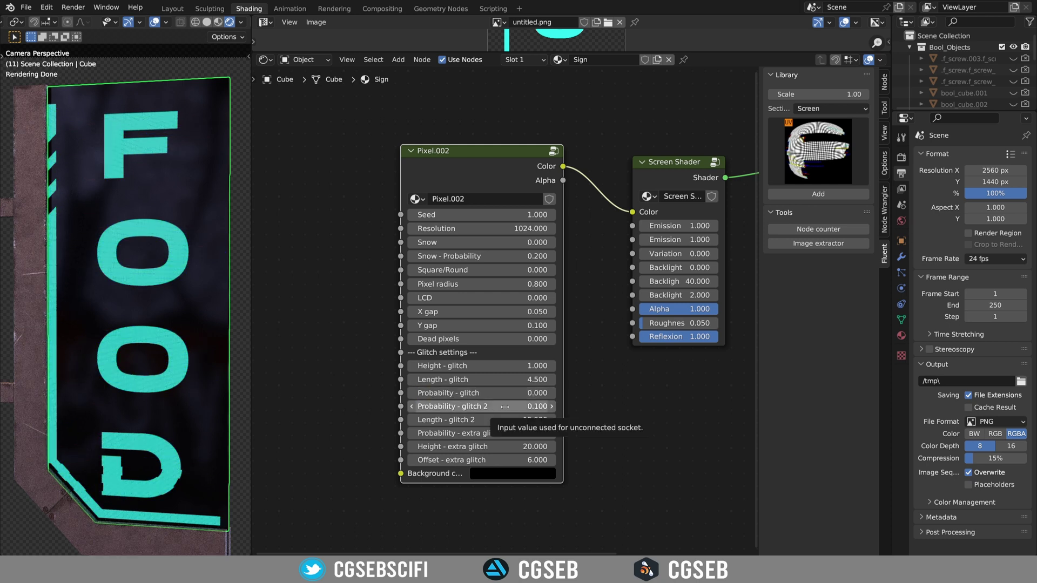
- Set Probability - glitch 2 and Probability - extra glitch to 0 on the Pixel.002 node
click(505, 407)
text(0)
key(Return)
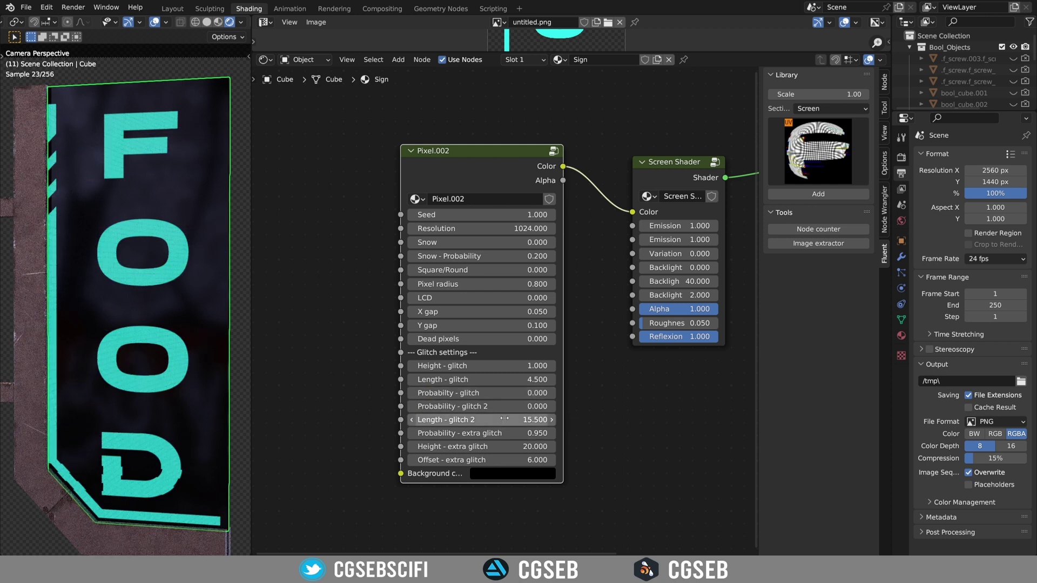
click(490, 433)
text(0)
key(Return)
- Set the Pixel.002 node's Resolution to 128
drag(488, 228, 441, 228)
click(508, 231)
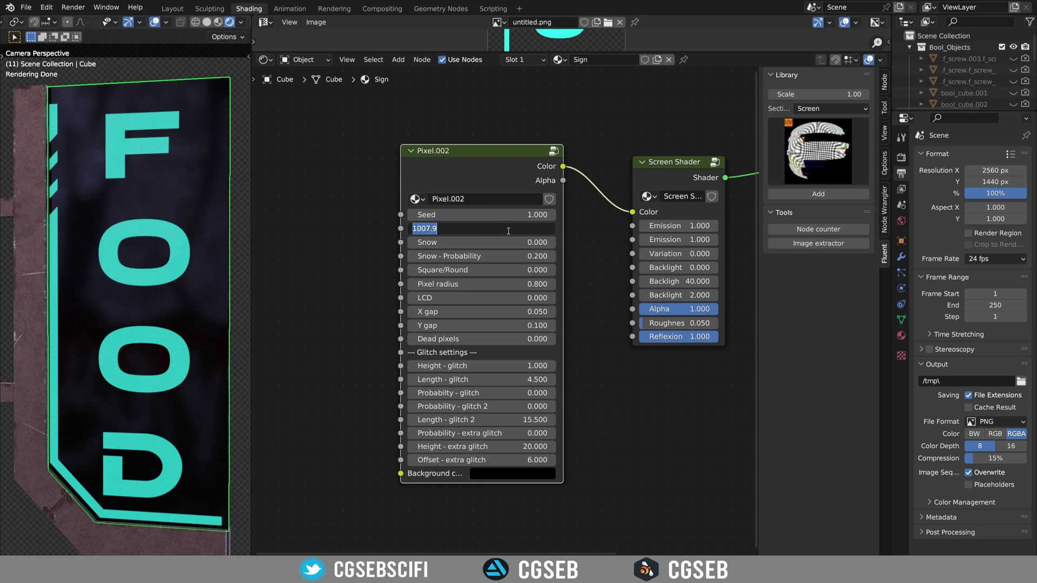
text(128)
key(Return)
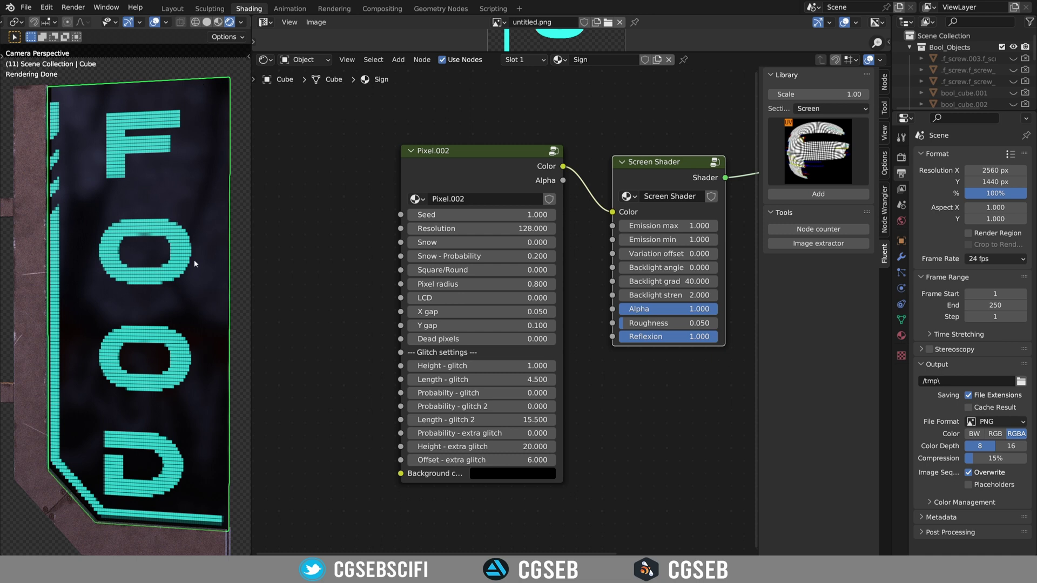
- Lower the Screen Shader's Alpha to 0.22 and set its Emission max to 6
drag(676, 312, 647, 308)
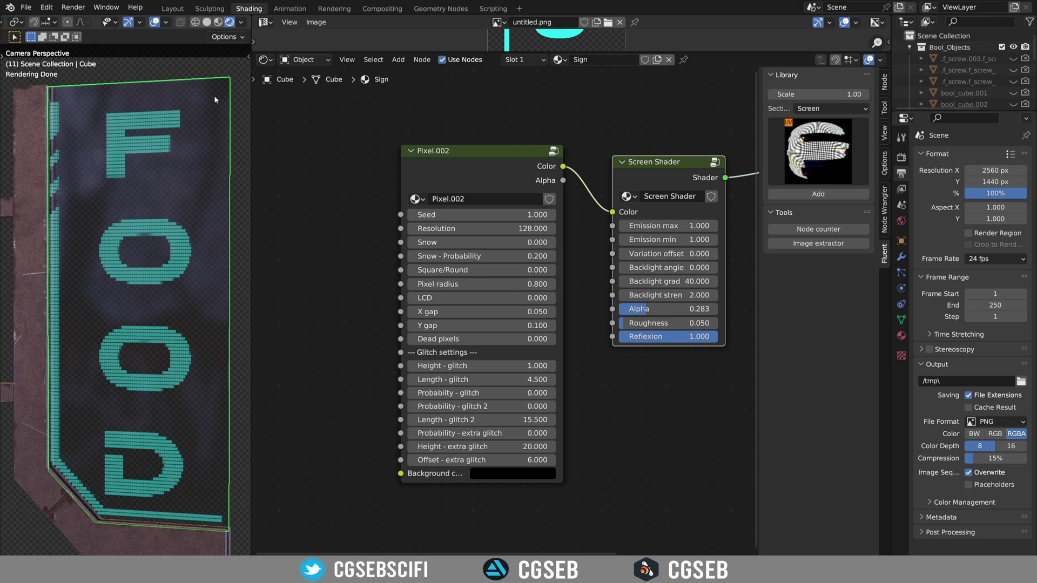
click(645, 226)
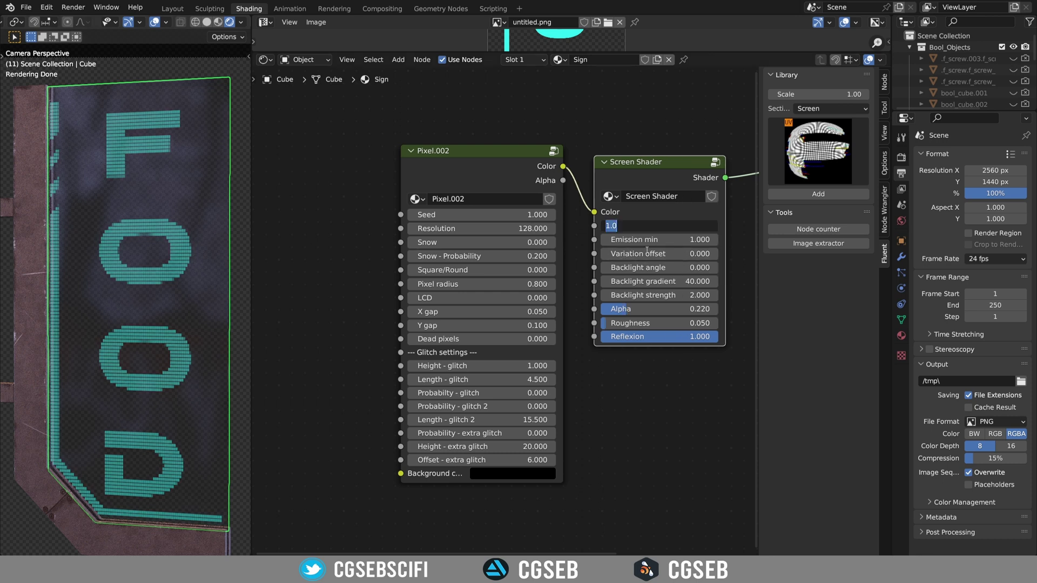
text(6)
key(Return)
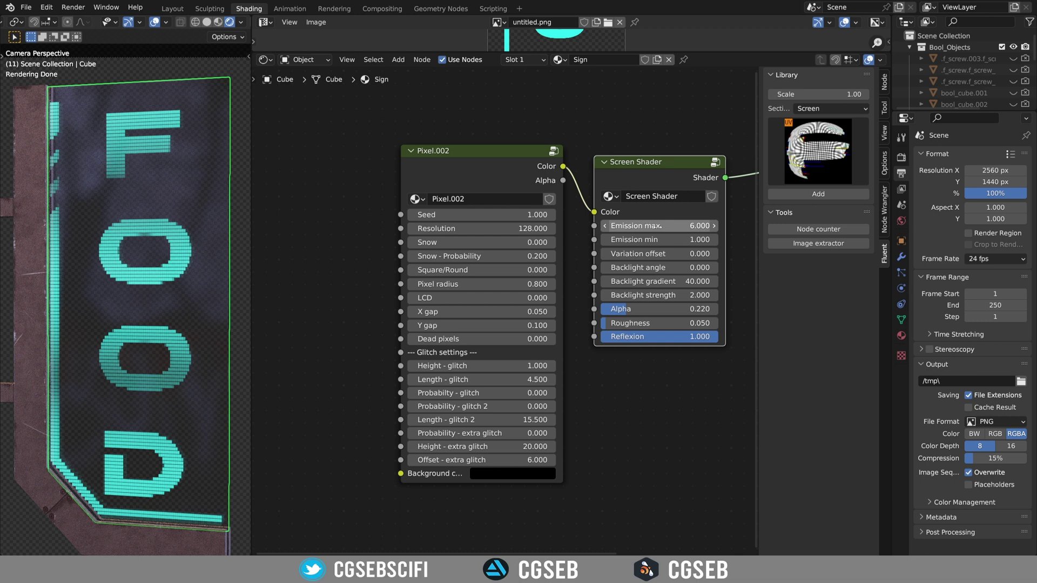
- Set the Screen Shader's Variation offset to 0.9 and its Emission min to 6
click(671, 254)
text(0.3)
key(Return)
ctrl+drag(663, 254, 695, 254)
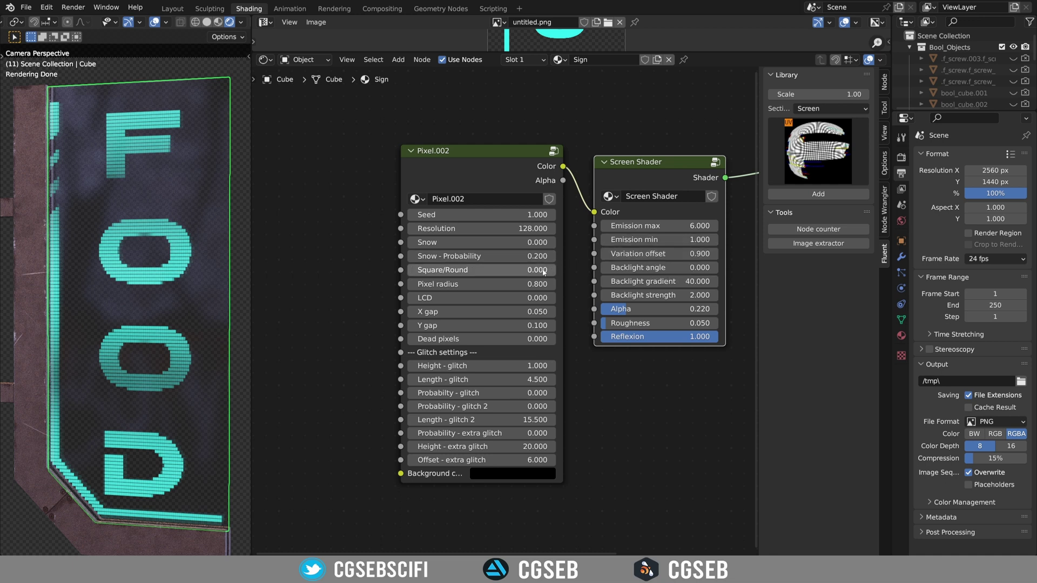
click(662, 239)
text(6)
key(Return)
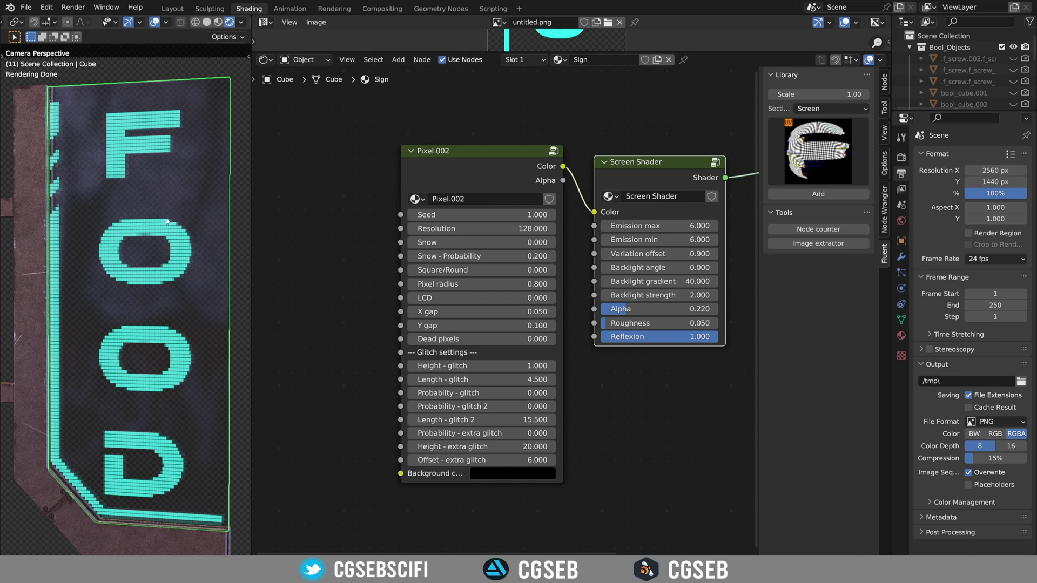
- Set the Screen Shader's Emission min to 3, Backlight gradient to 0 and Backlight strength to 1.5
click(678, 238)
text(3)
key(Return)
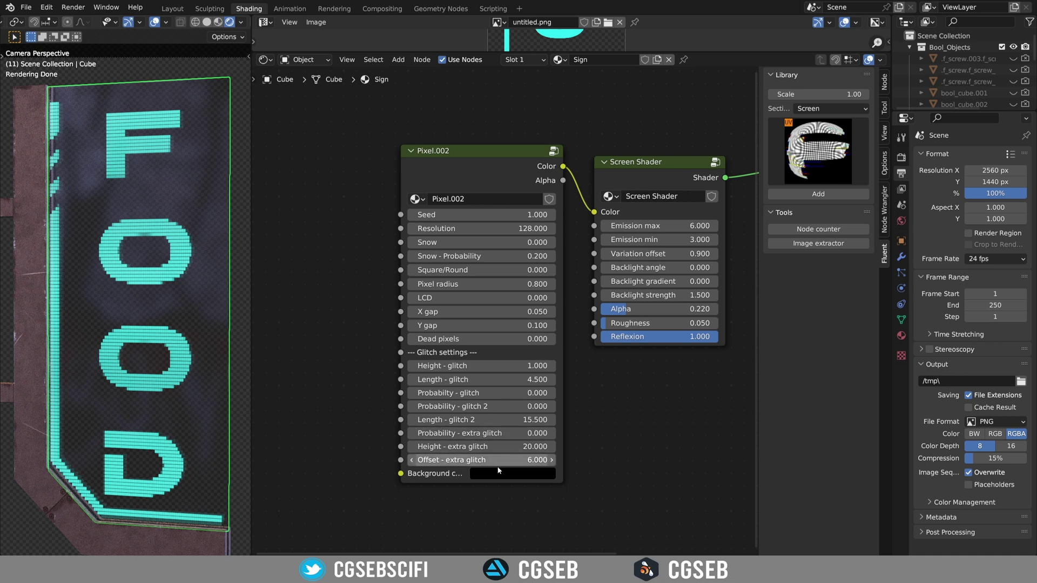
- Lighten the Pixel.002 node's background colour to a near-black neutral grey with a Value of about 0.028
click(512, 474)
drag(582, 367, 580, 370)
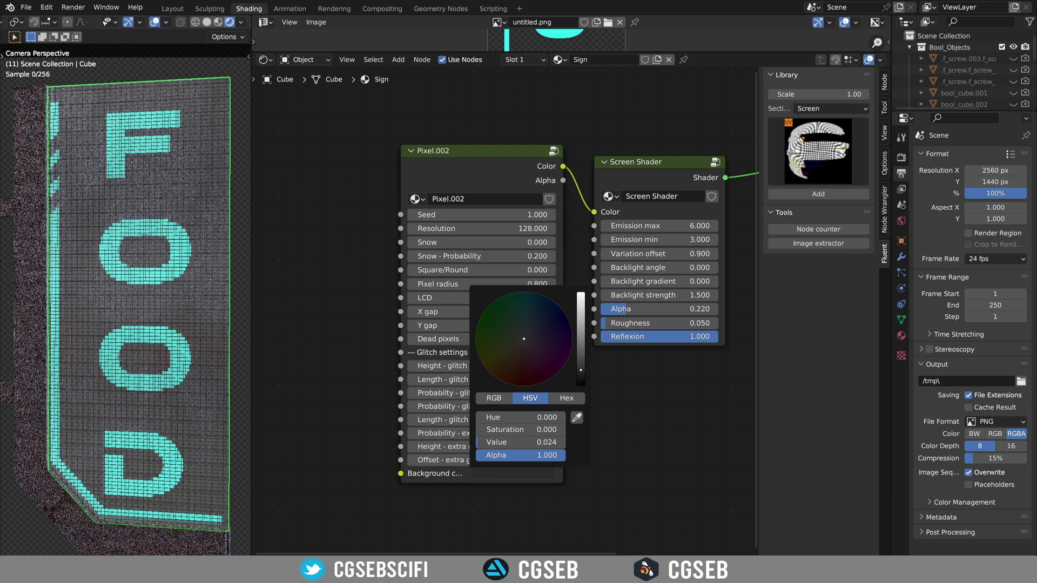
drag(581, 369, 581, 369)
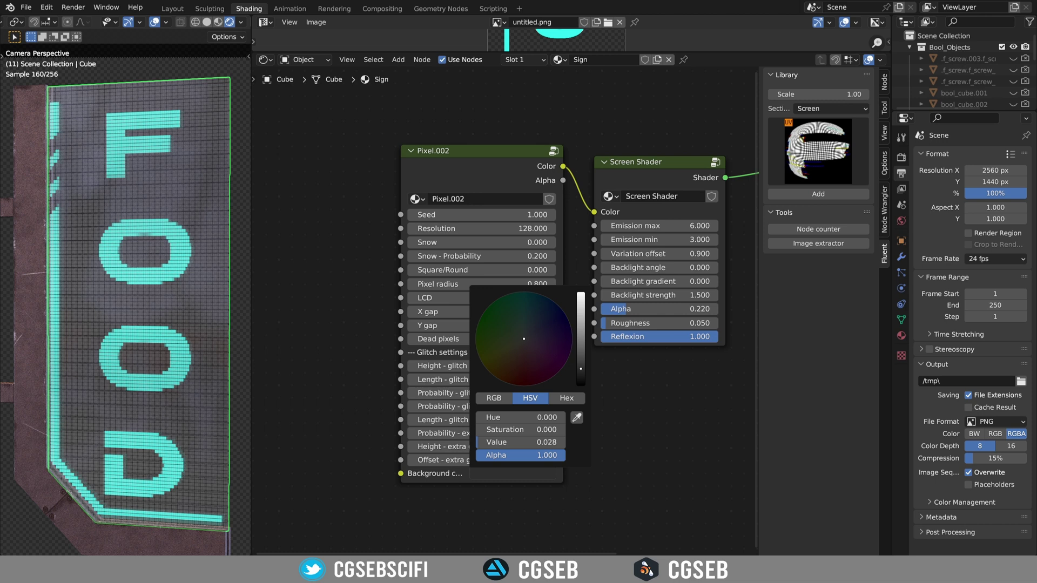
drag(580, 368, 580, 370)
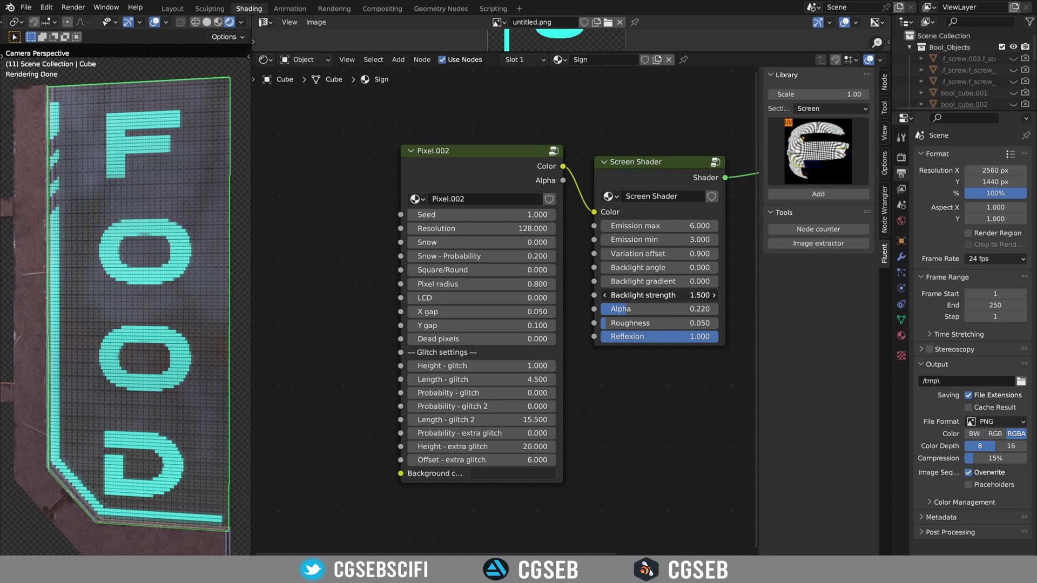
- Set the Screen Shader's Backlight strength to -0.5, and Dead pixels to 2.985 and Probability - extra glitch to -0.4 on the Pixel.002 node
mouse_move(659, 295)
mouse_down()
mouse_move(621, 295)
mouse_move(678, 295)
mouse_move(615, 295)
mouse_move(685, 296)
mouse_move(636, 296)
mouse_move(653, 299)
mouse_up()
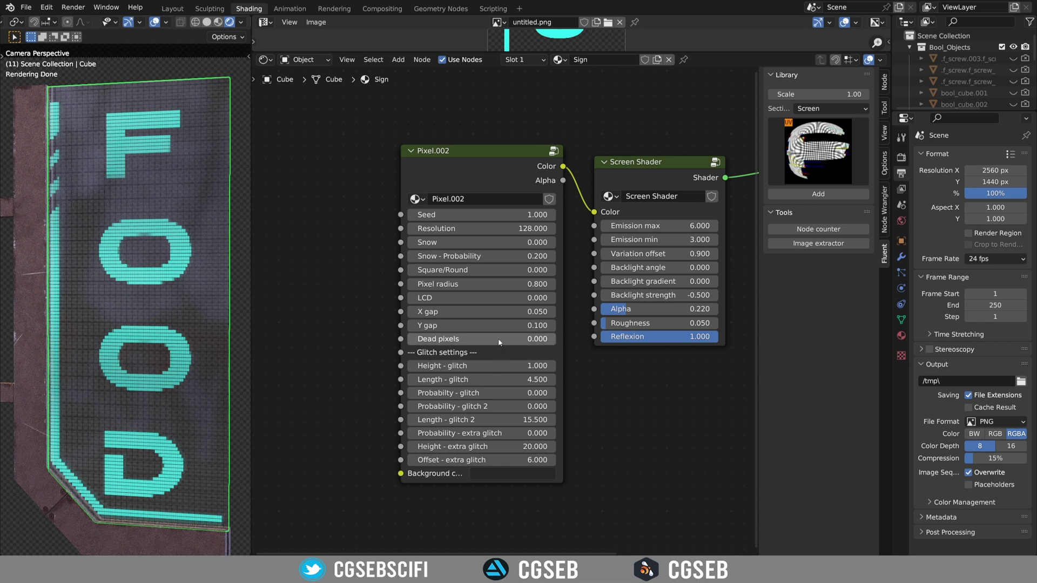
drag(480, 339, 410, 342)
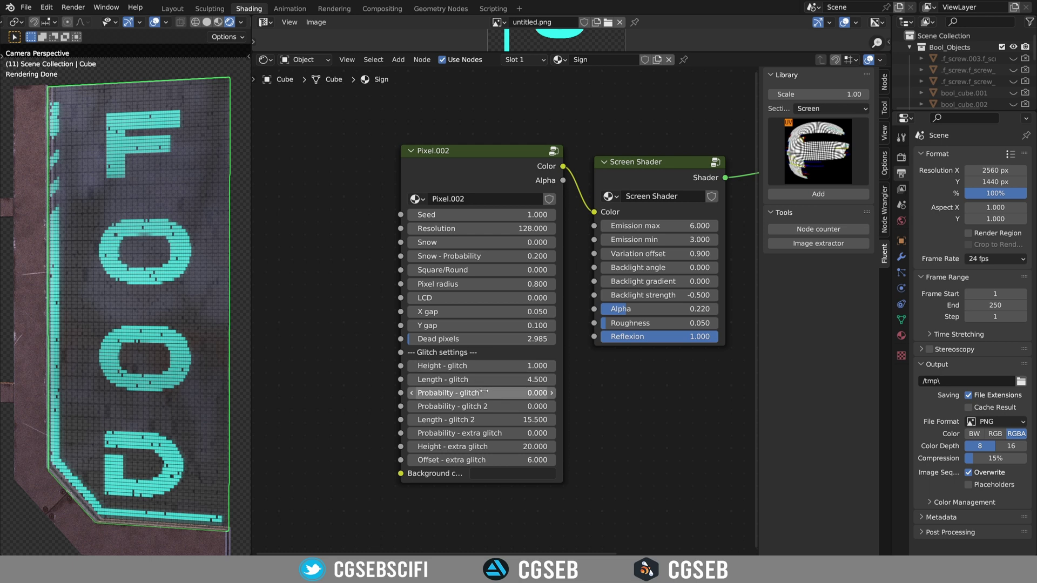
mouse_move(483, 392)
mouse_down()
mouse_move(502, 392)
mouse_move(476, 392)
mouse_up()
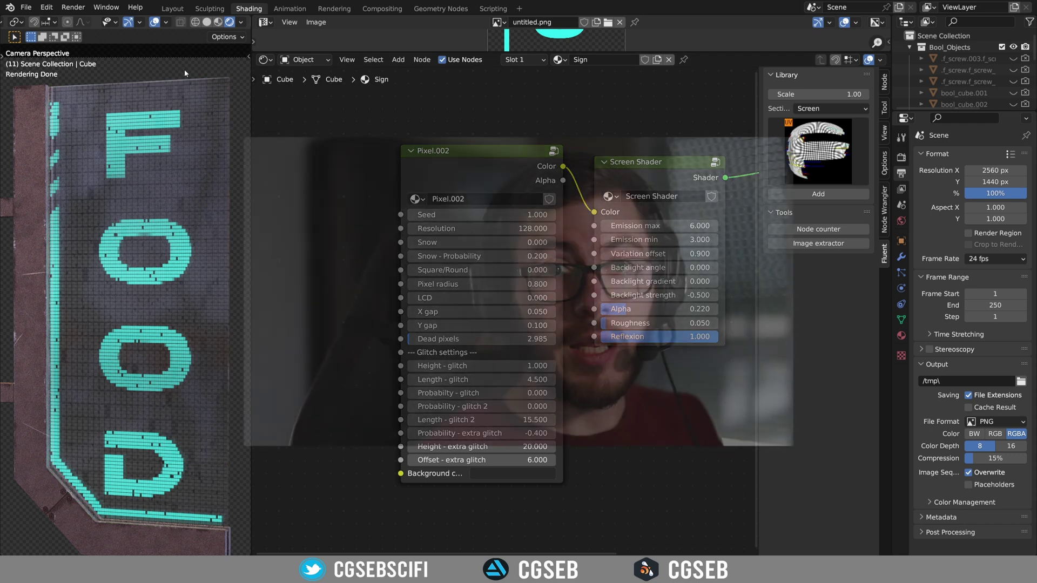